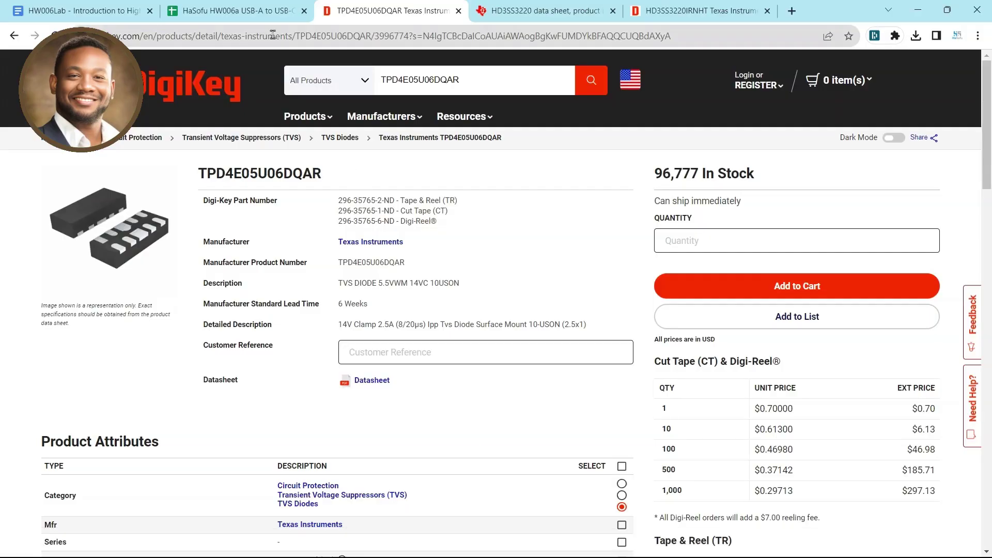
- Copy part number TPD4E05U06DQAR from BOM cell G34, then return to Altium Designer
{"action": "left_click", "coordinate": [264, 9]}
{"action": "double_click", "coordinate": [464, 393]}
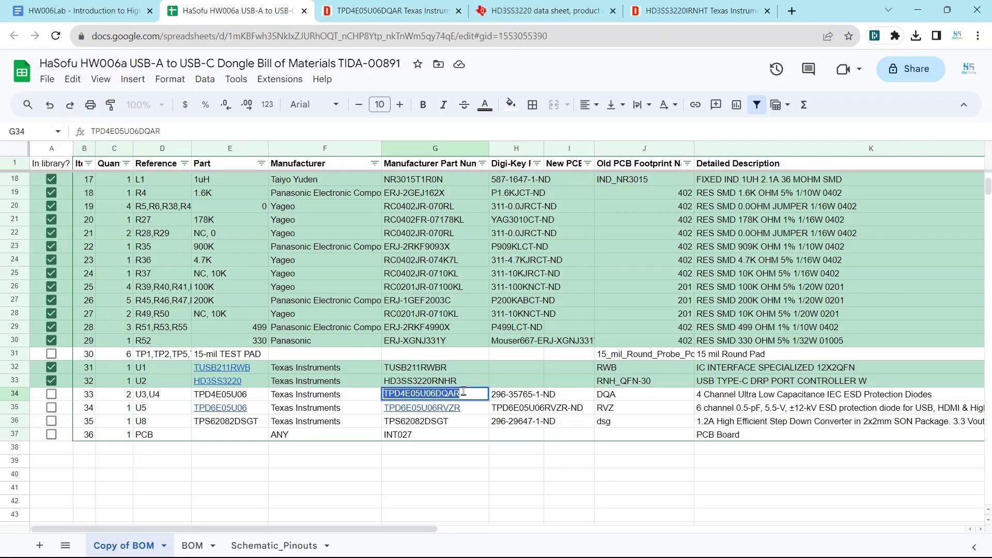
{"action": "right_click", "coordinate": [449, 393]}
{"action": "left_click", "coordinate": [512, 167]}
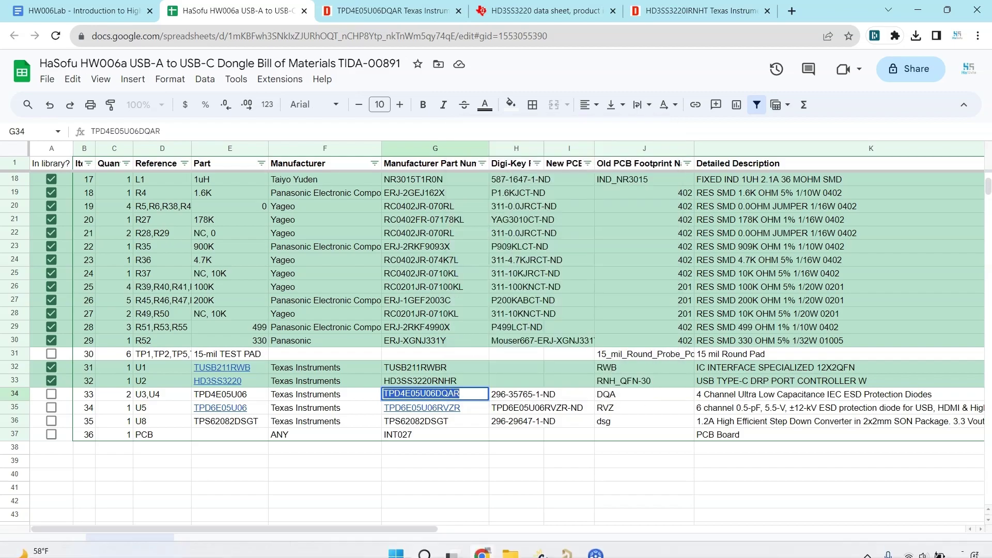
{"action": "left_click", "coordinate": [567, 543]}
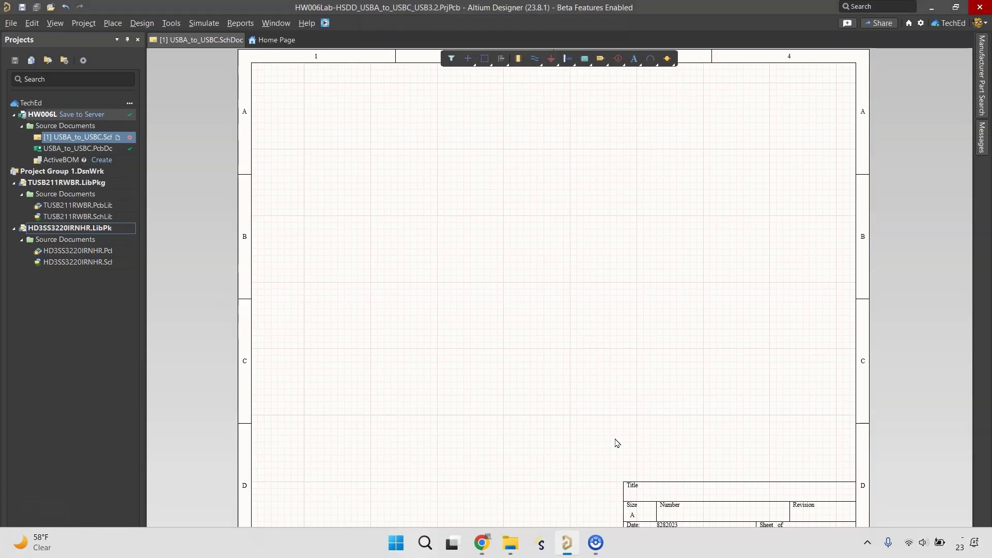
- Save the first TPD4E05U06DQAR search result to My Workspace as a new Diodes component
{"action": "left_click", "coordinate": [982, 77]}
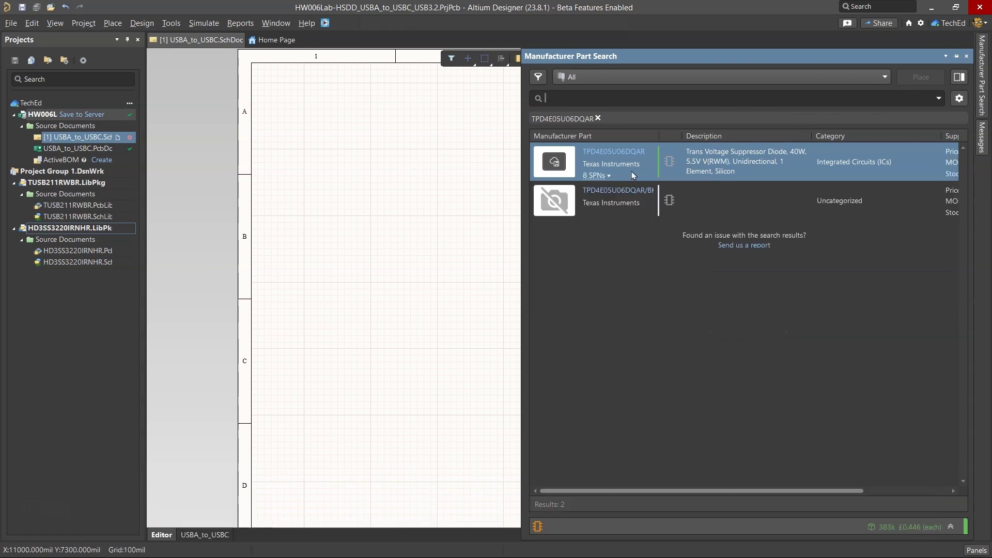
{"action": "right_click", "coordinate": [671, 159]}
{"action": "left_click", "coordinate": [656, 168]}
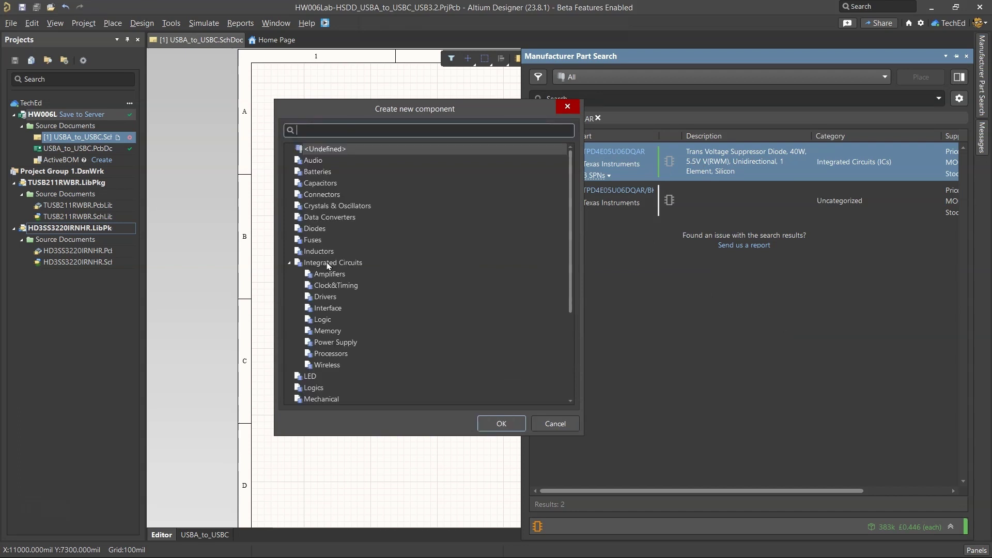
{"action": "left_click", "coordinate": [328, 264]}
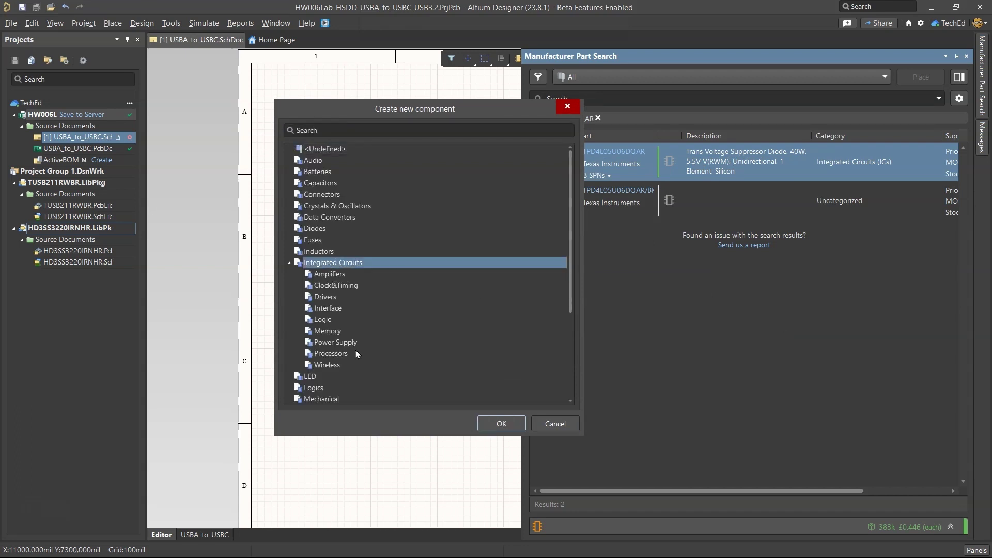
{"action": "left_click", "coordinate": [481, 544]}
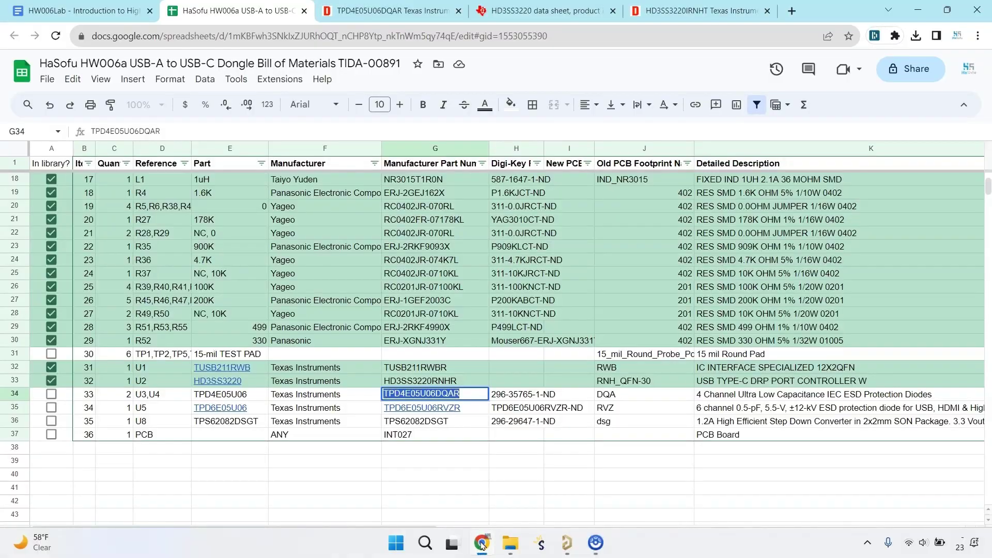
{"action": "left_click", "coordinate": [482, 544]}
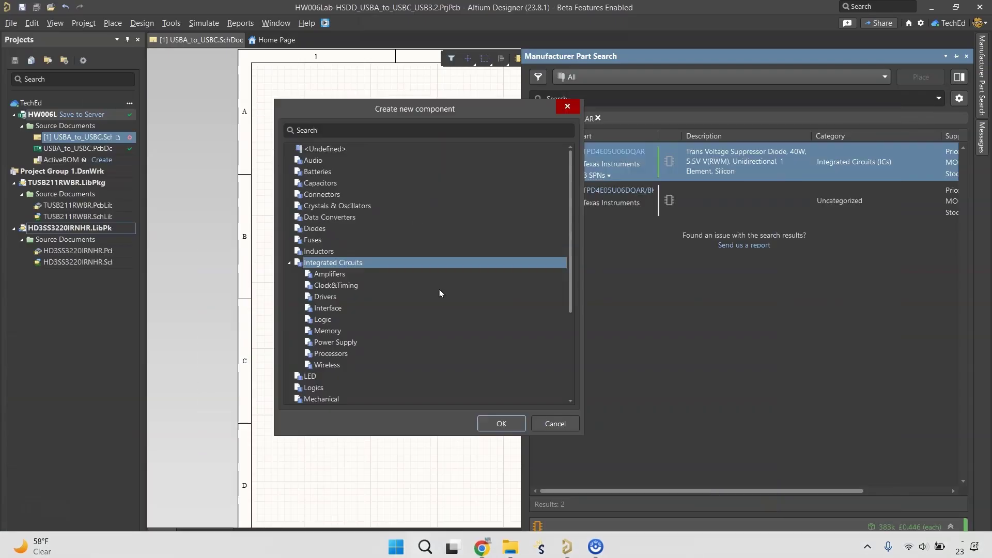
{"action": "left_click", "coordinate": [356, 229]}
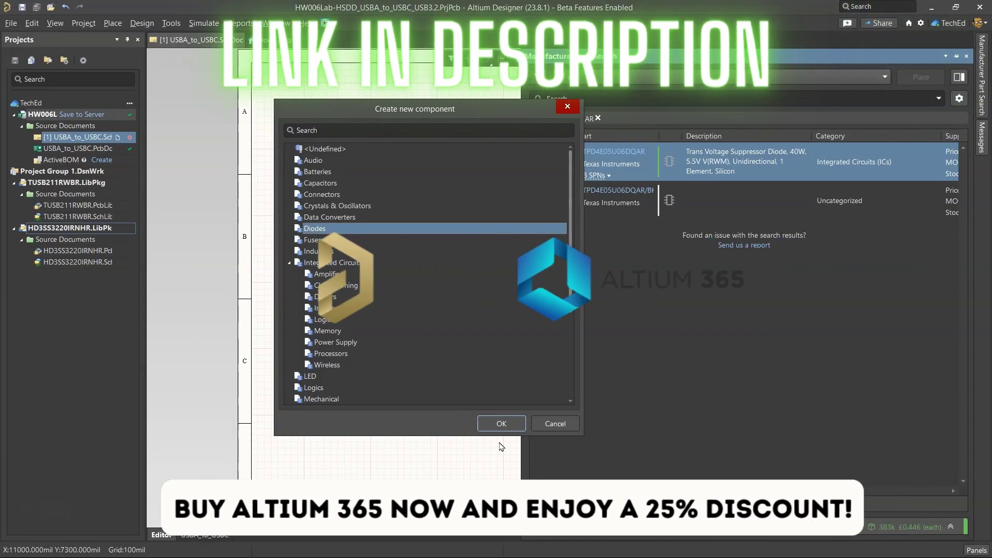
{"action": "left_click", "coordinate": [501, 423]}
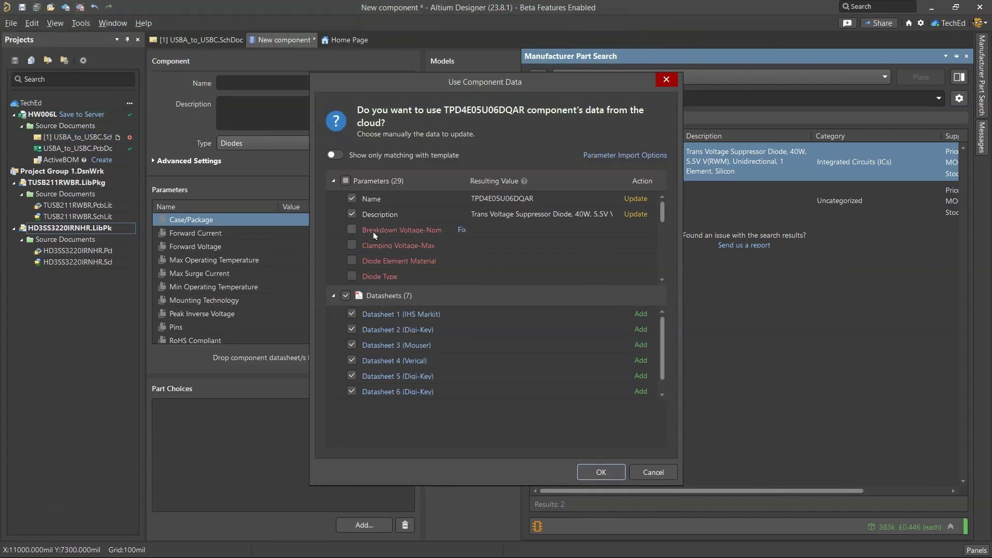
- Include the Breakdown Voltage-Nom, Clamping Voltage-Max and Diode Type cloud parameters
{"action": "left_click", "coordinate": [352, 229]}
{"action": "left_click", "coordinate": [352, 245]}
{"action": "left_click", "coordinate": [352, 261]}
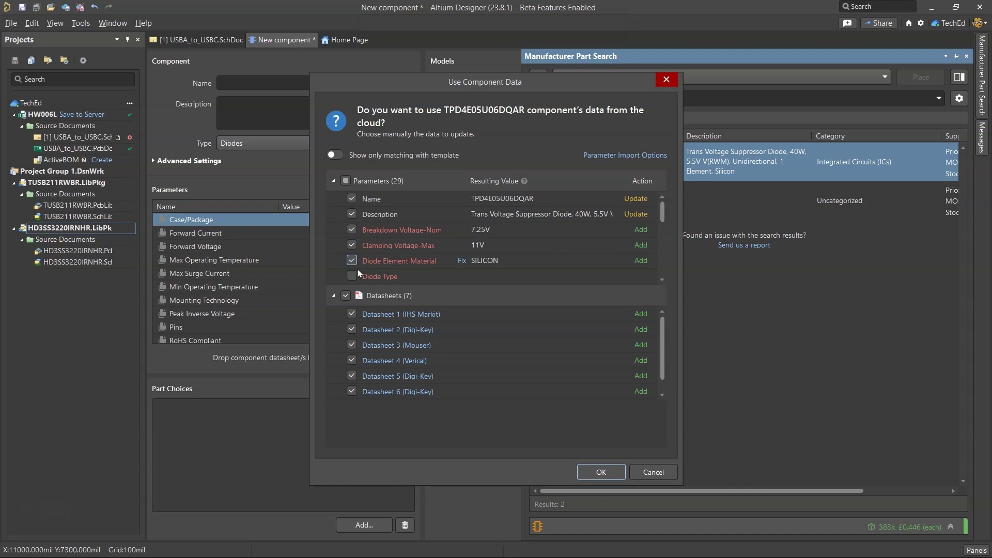
{"action": "left_click", "coordinate": [352, 261]}
{"action": "scroll", "coordinate": [353, 264], "scroll_direction": "down", "scroll_amount": 2}
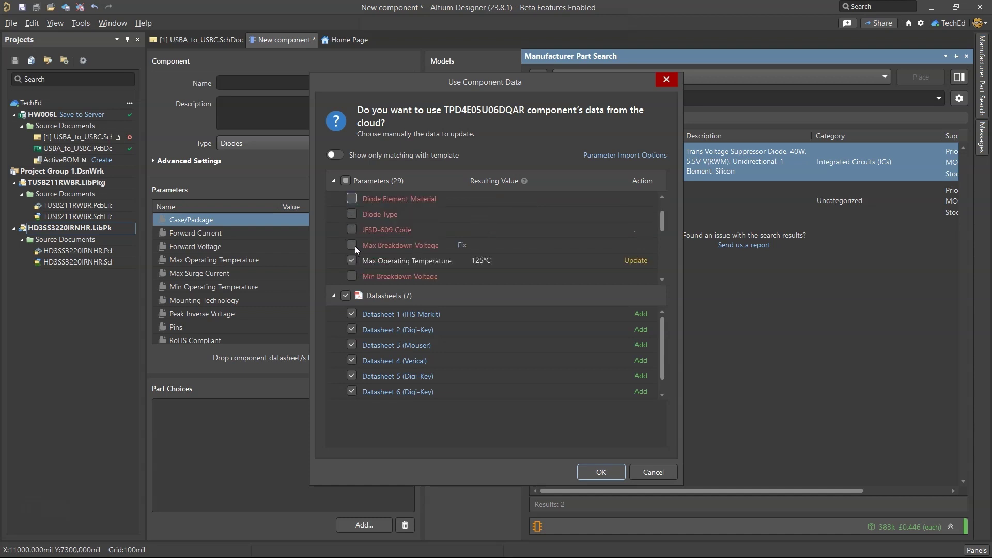
{"action": "left_click", "coordinate": [352, 214]}
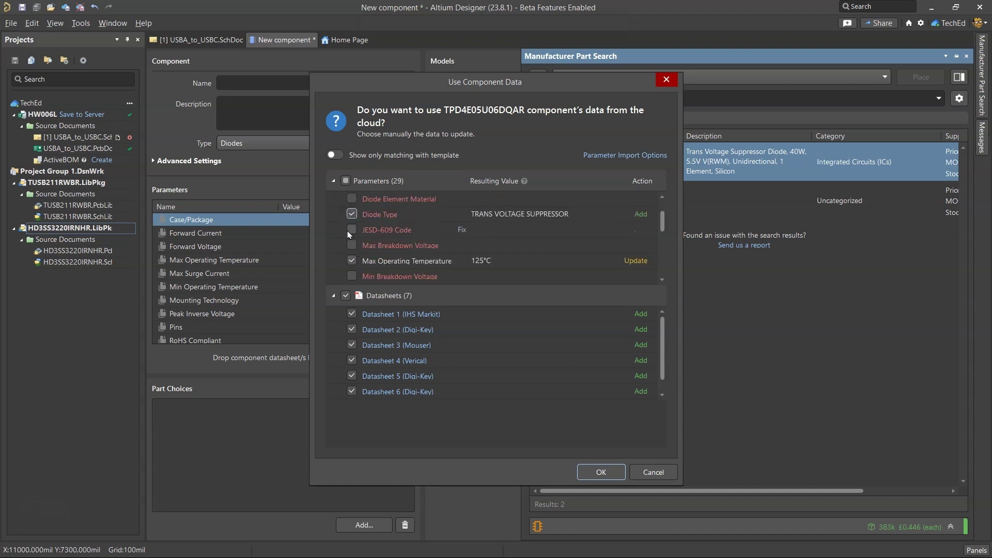
- Add the Package Style, Package Shape and Surface Mount parameters, then apply the cloud data
{"action": "scroll", "coordinate": [376, 254], "scroll_direction": "down", "scroll_amount": 2}
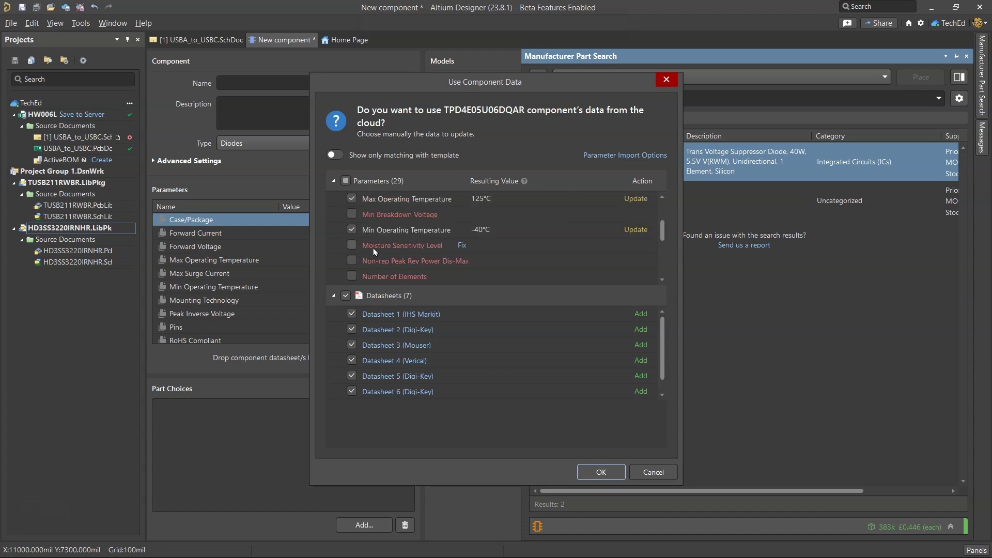
{"action": "scroll", "coordinate": [382, 258], "scroll_direction": "down", "scroll_amount": 3}
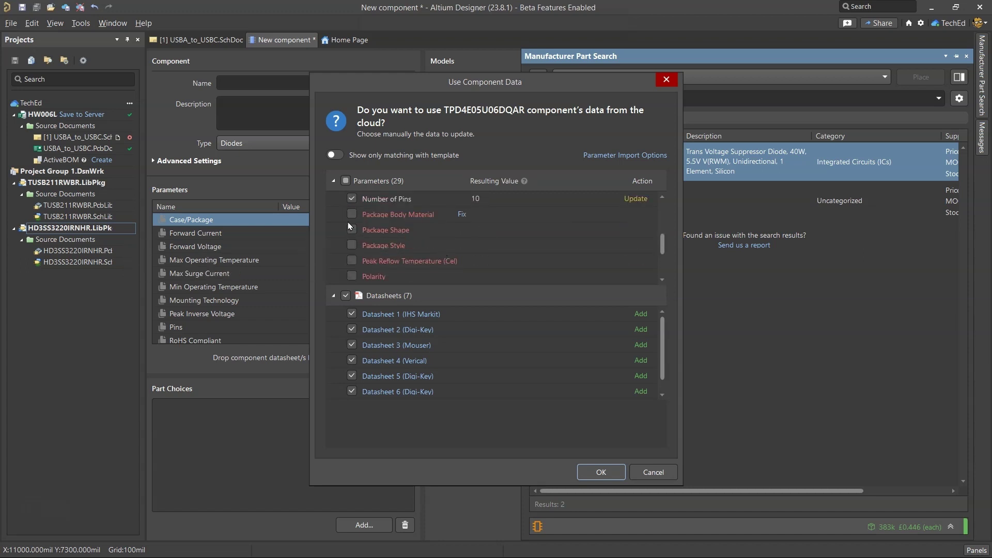
{"action": "left_click", "coordinate": [353, 245]}
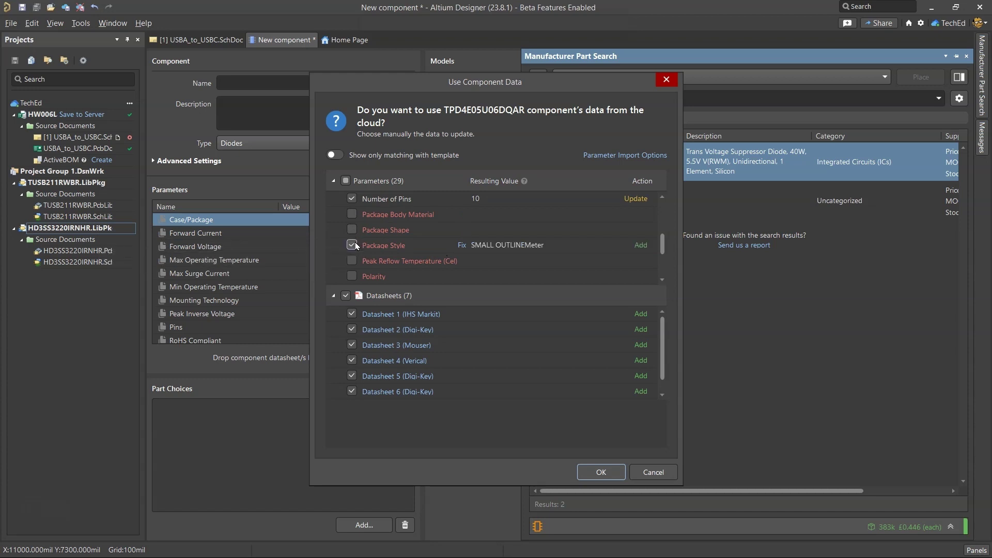
{"action": "left_click", "coordinate": [352, 229]}
{"action": "scroll", "coordinate": [413, 240], "scroll_direction": "down", "scroll_amount": 3}
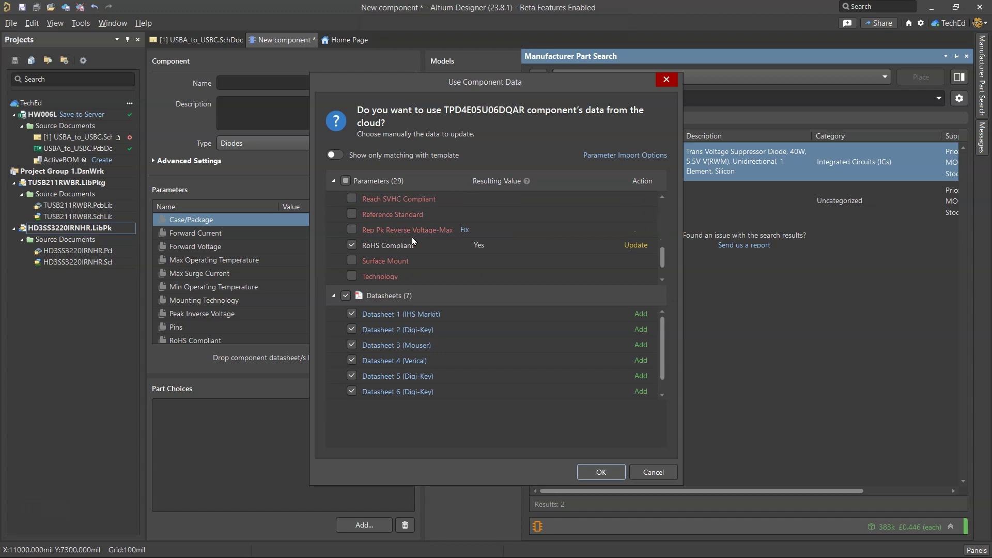
{"action": "scroll", "coordinate": [413, 240], "scroll_direction": "up", "scroll_amount": 1}
{"action": "scroll", "coordinate": [403, 238], "scroll_direction": "down", "scroll_amount": 1}
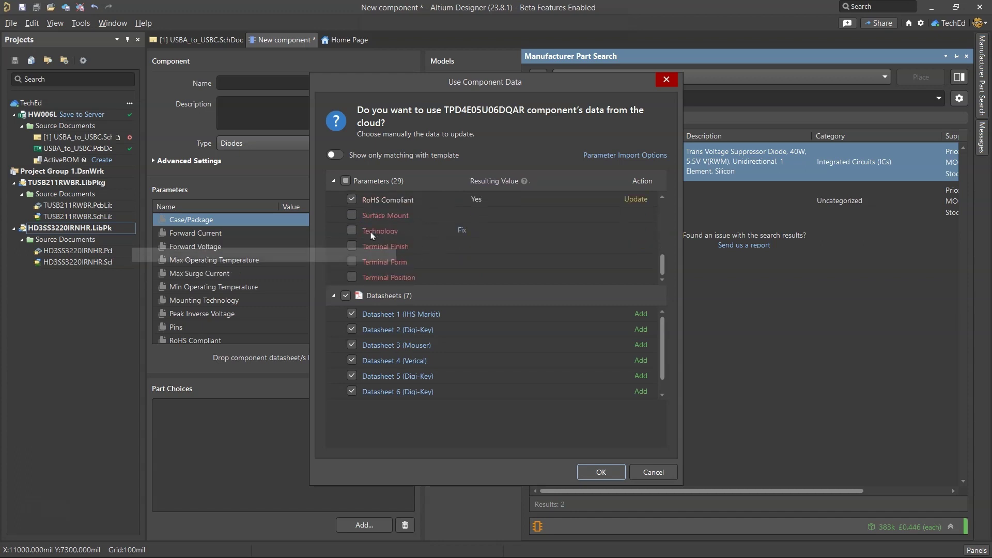
{"action": "left_click", "coordinate": [352, 215]}
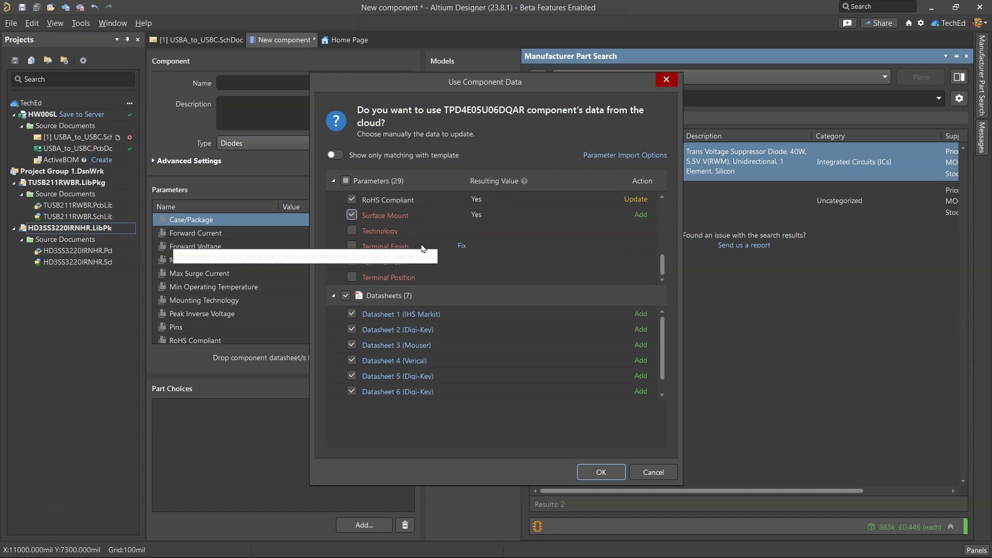
{"action": "left_click", "coordinate": [601, 472]}
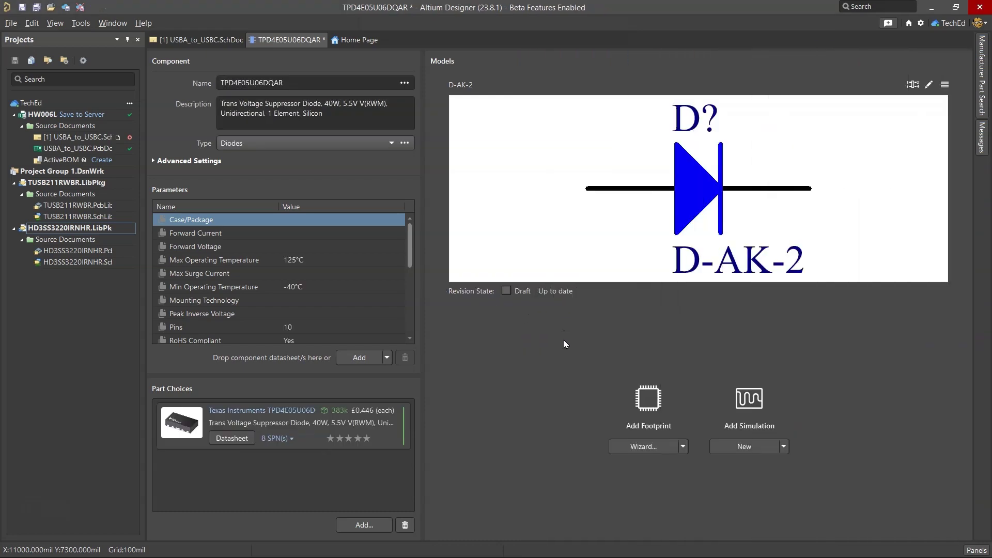
- Check the BOM, then expand the 8 SPN(s) supplier list on the Texas Instruments part choice
{"action": "left_click", "coordinate": [483, 543]}
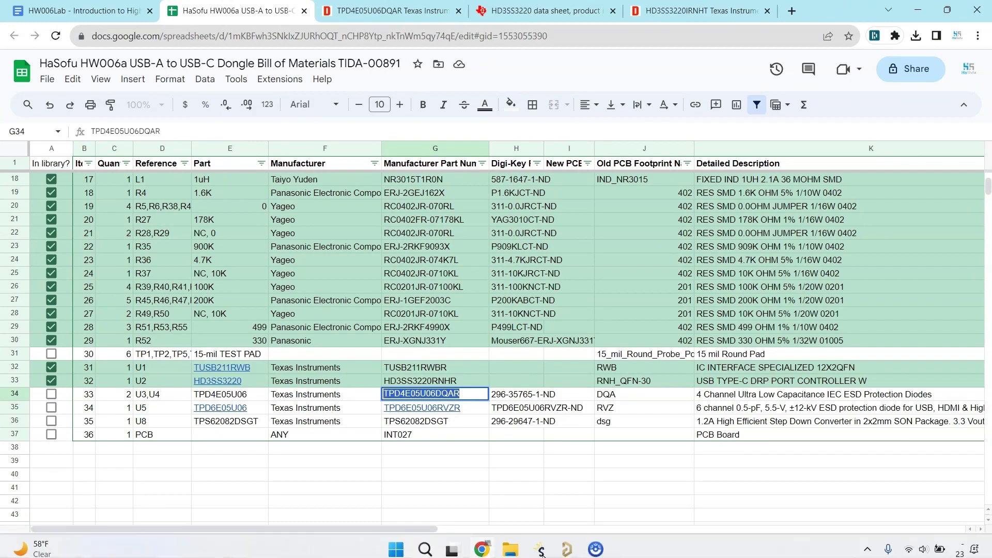
{"action": "left_click", "coordinate": [596, 542]}
{"action": "left_click", "coordinate": [568, 542]}
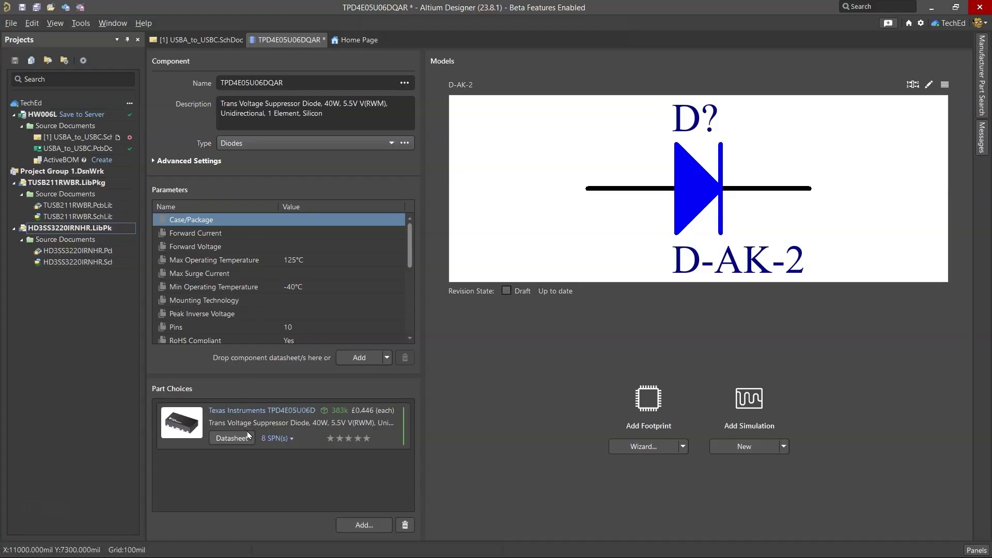
{"action": "left_click", "coordinate": [277, 439]}
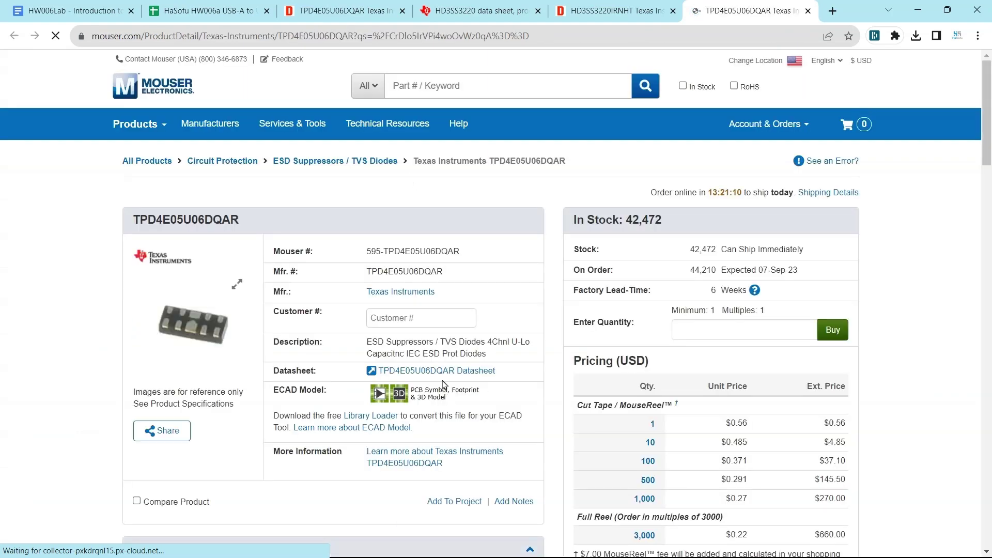
- Try downloading the Mouser CAD models, then cancel the SamacSys sign-in request
{"action": "left_click", "coordinate": [436, 395]}
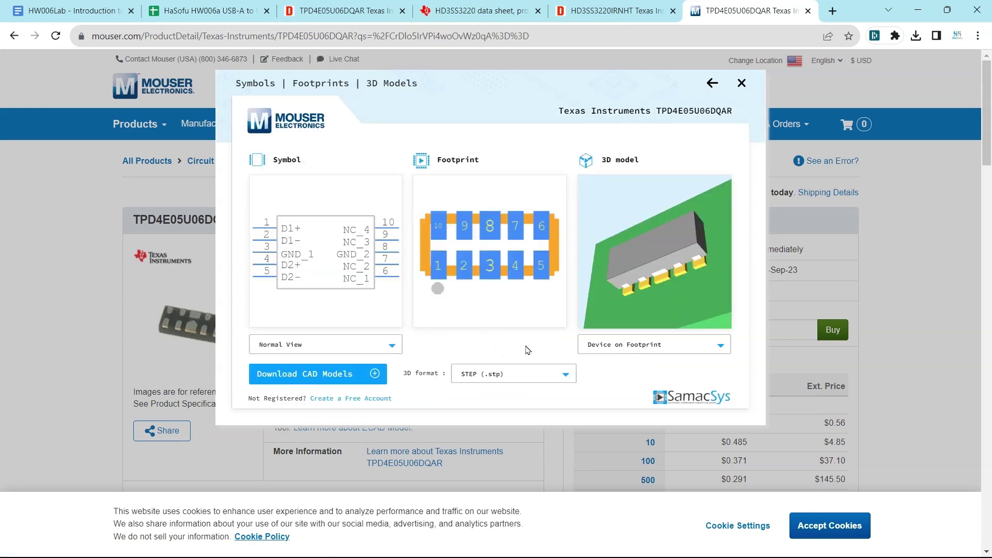
{"action": "left_click", "coordinate": [394, 354]}
{"action": "left_click", "coordinate": [338, 368]}
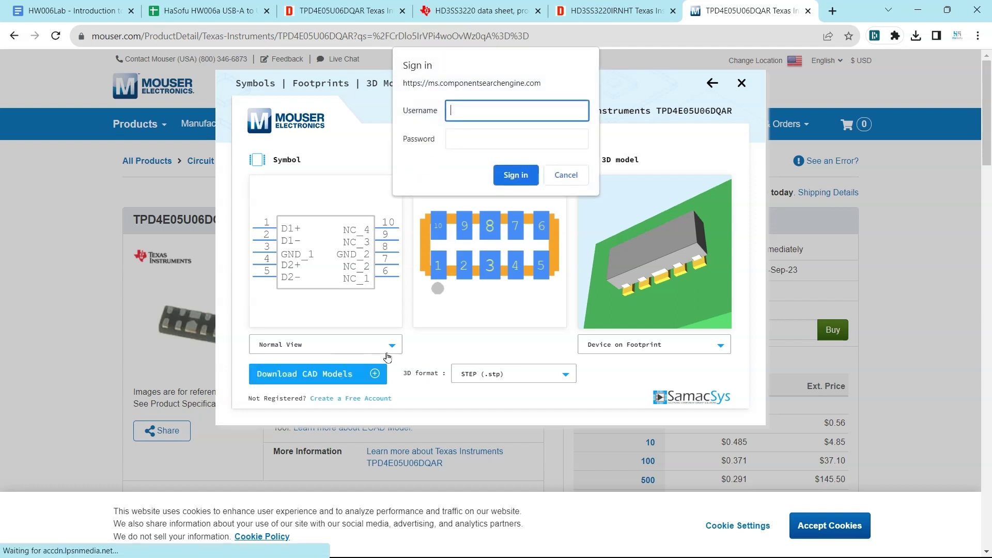
{"action": "left_click", "coordinate": [563, 175]}
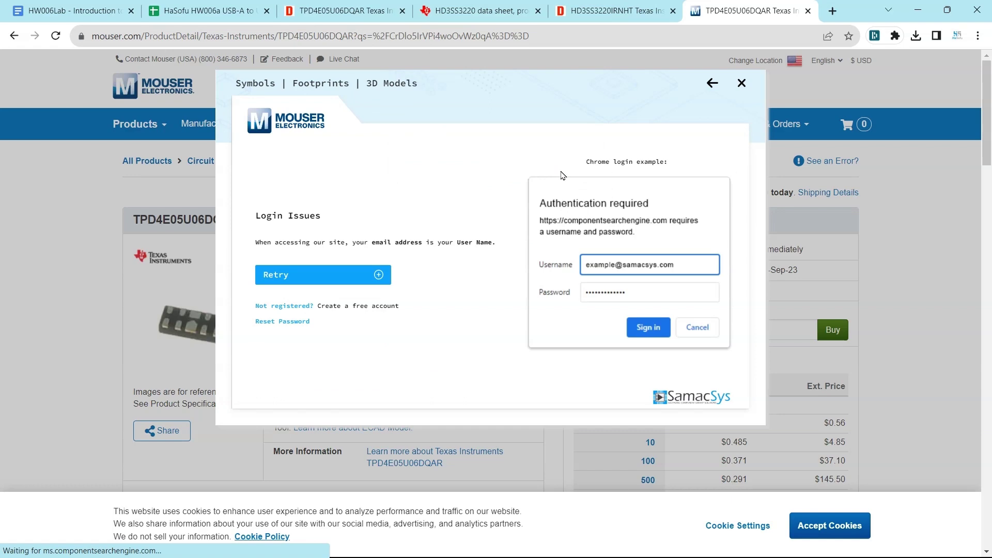
- Review the DigiKey product page for TPD4E05U06DQAR
{"action": "left_click", "coordinate": [332, 13]}
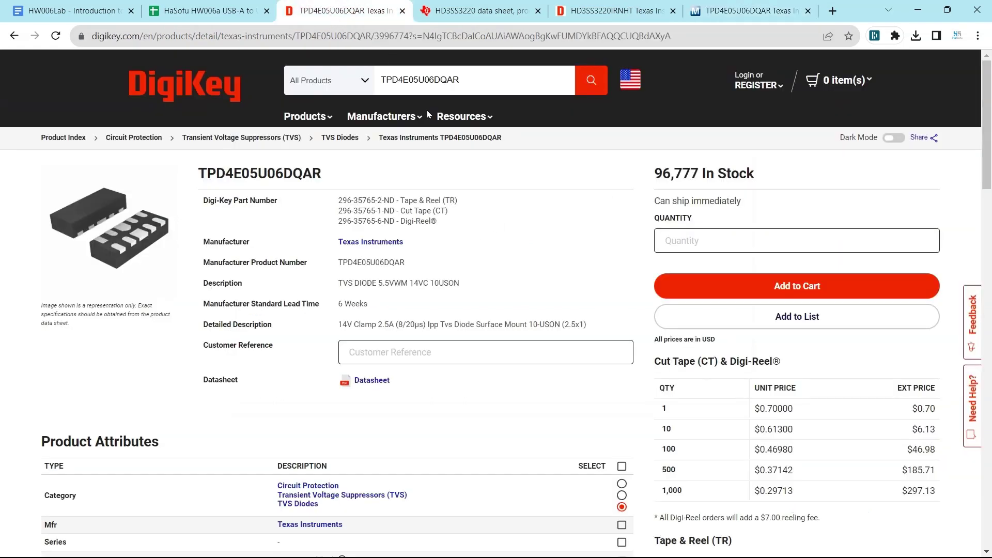
{"action": "scroll", "coordinate": [473, 310], "scroll_direction": "down", "scroll_amount": 15}
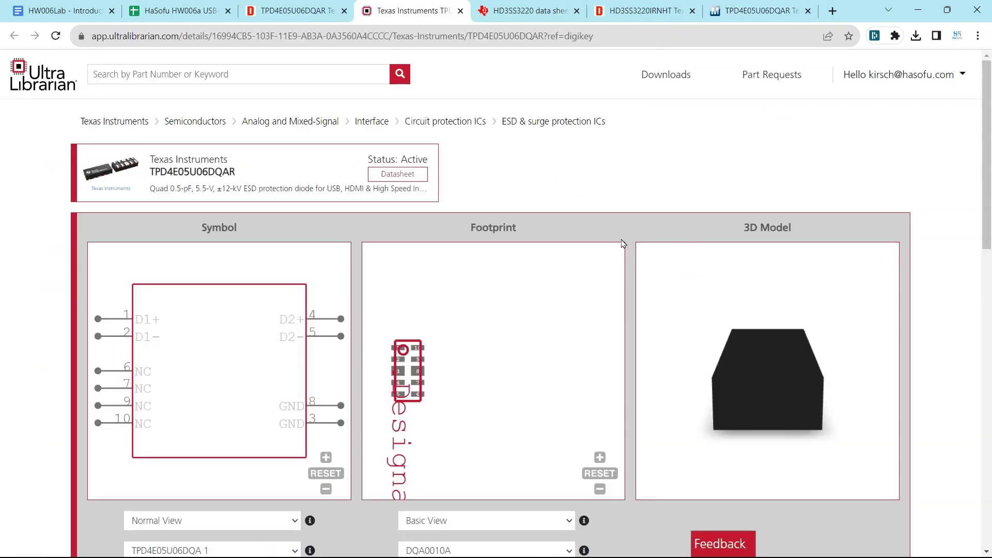
{"action": "scroll", "coordinate": [359, 300], "scroll_direction": "down", "scroll_amount": 5}
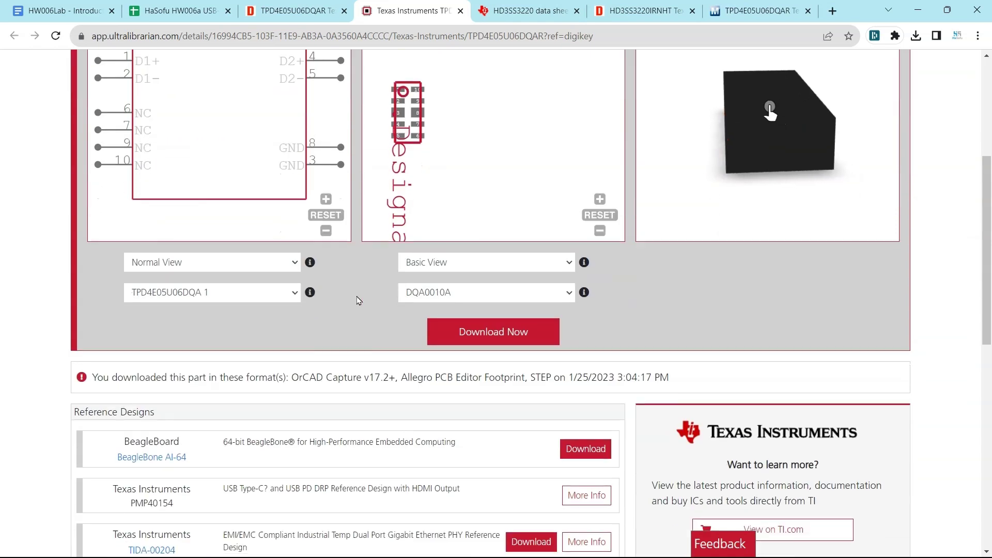
{"action": "scroll", "coordinate": [358, 300], "scroll_direction": "down", "scroll_amount": 6}
{"action": "scroll", "coordinate": [359, 300], "scroll_direction": "up", "scroll_amount": 5}
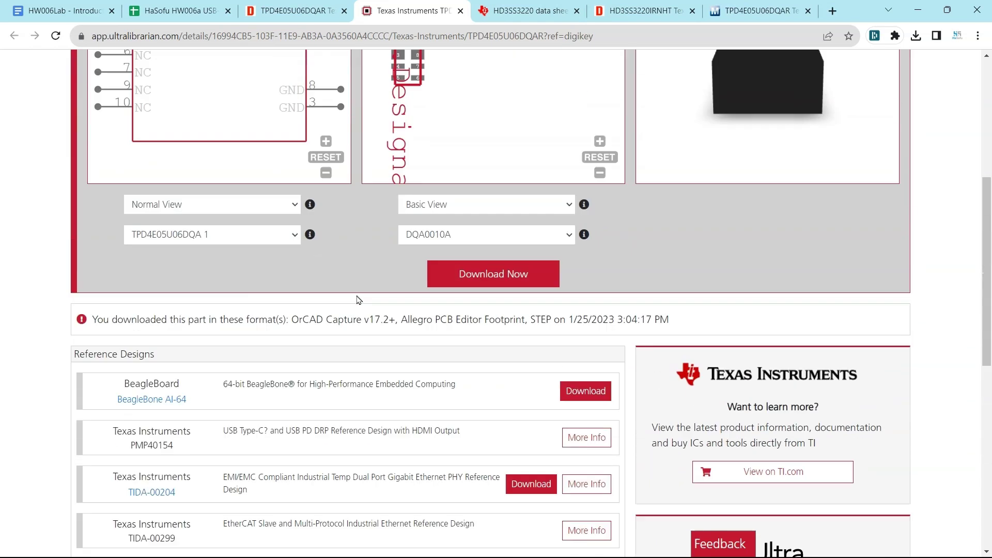
{"action": "scroll", "coordinate": [358, 299], "scroll_direction": "up", "scroll_amount": 4}
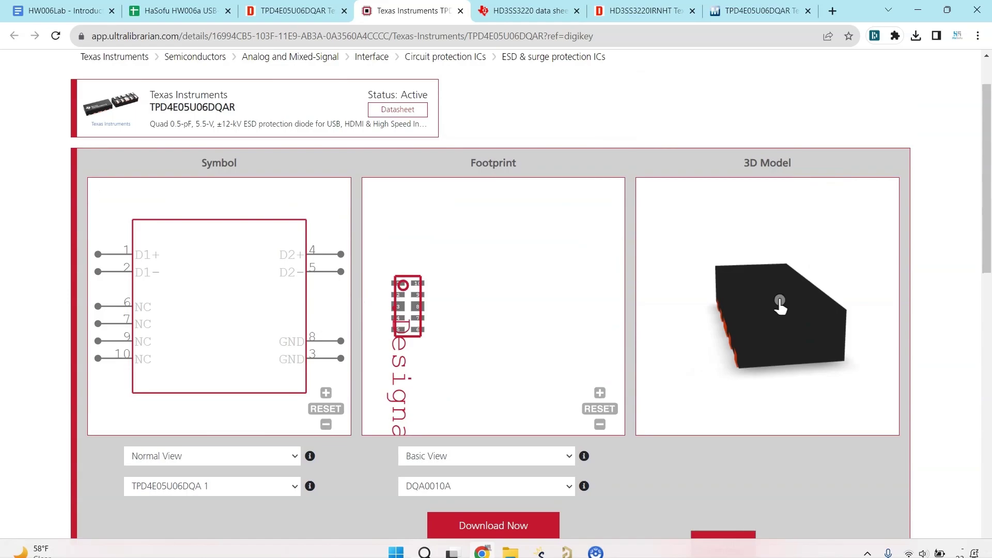
{"action": "left_click", "coordinate": [571, 546]}
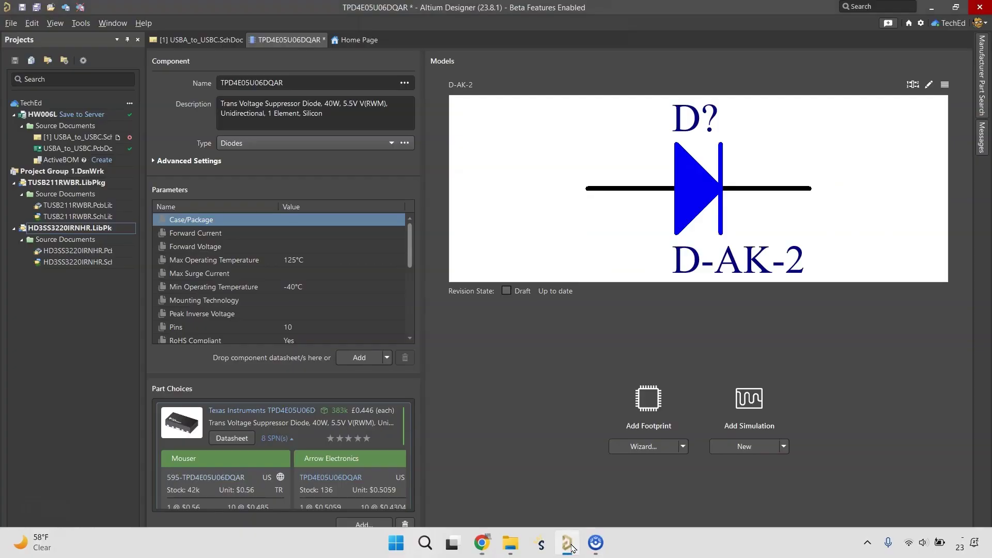
{"action": "left_click", "coordinate": [571, 546]}
- Download the part as a STEP 3D model plus Altium Designer symbol and footprint
{"action": "left_click", "coordinate": [491, 525]}
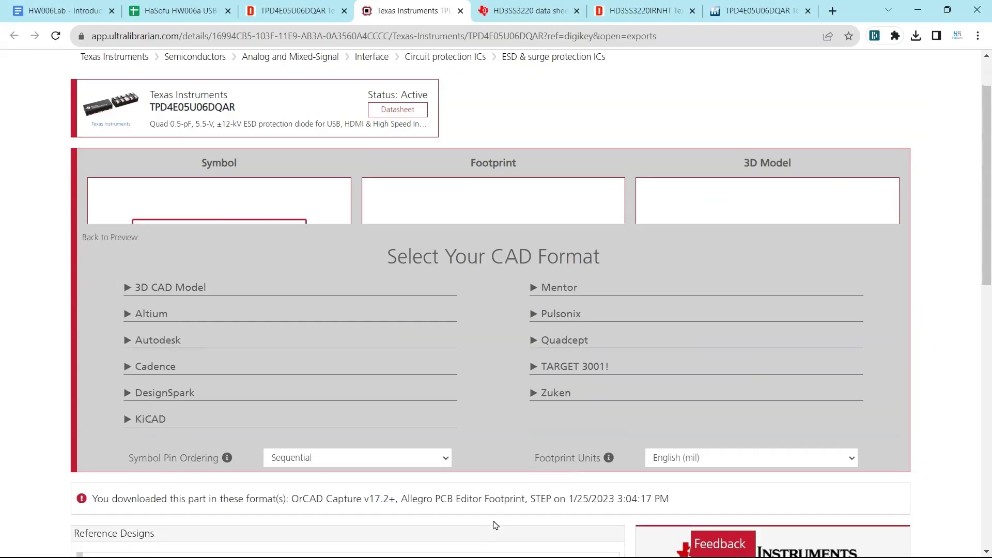
{"action": "left_click", "coordinate": [192, 210]}
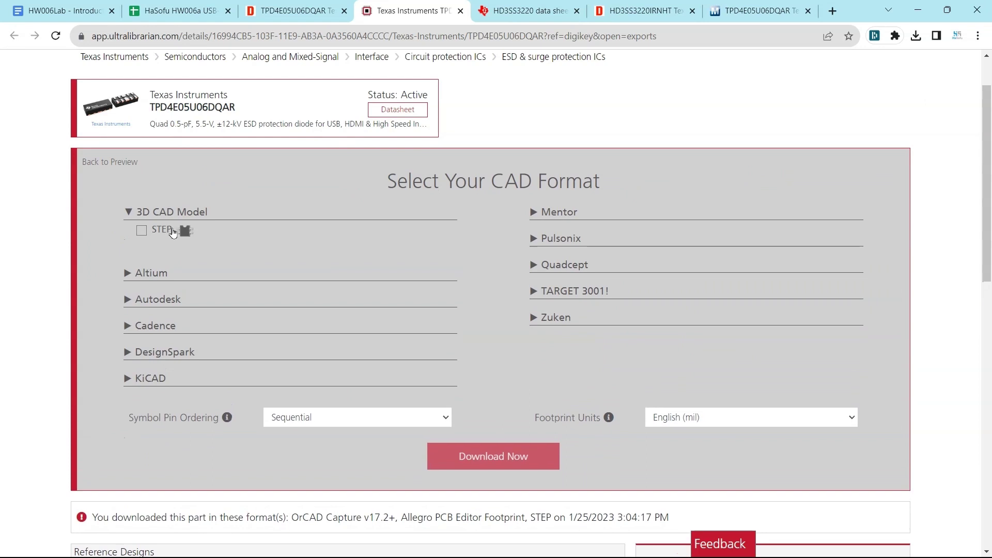
{"action": "left_click", "coordinate": [150, 273]}
{"action": "left_click", "coordinate": [472, 530]}
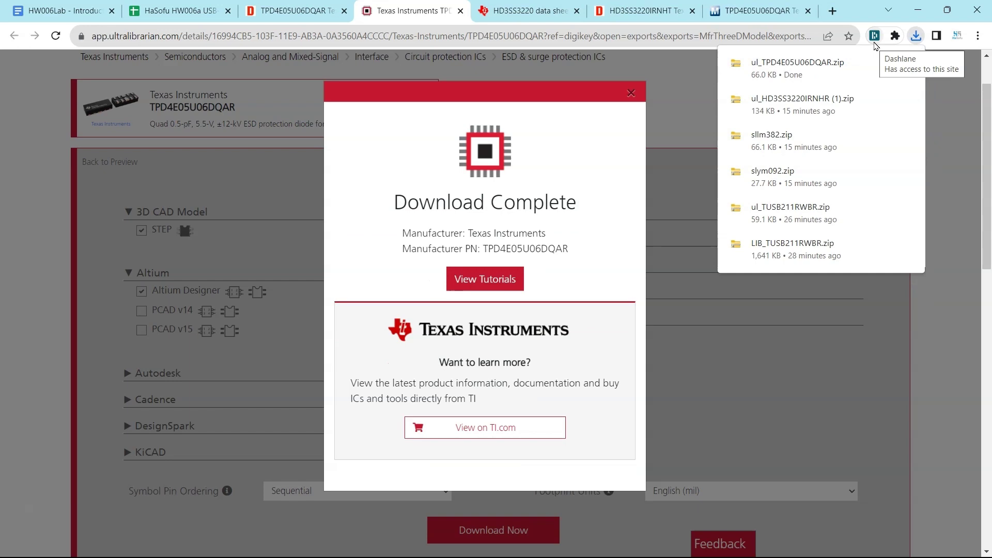
- Extract ul_TPD4E05U06DQAR.zip into its default folder and open the AltiumDesigner subfolder
{"action": "left_click", "coordinate": [908, 62]}
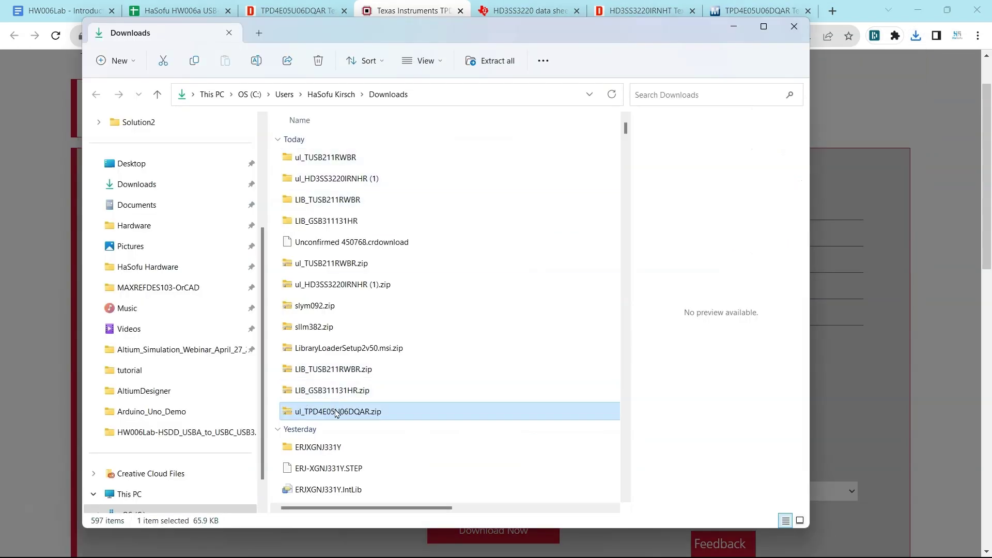
{"action": "right_click", "coordinate": [336, 413]}
{"action": "left_click", "coordinate": [408, 178]}
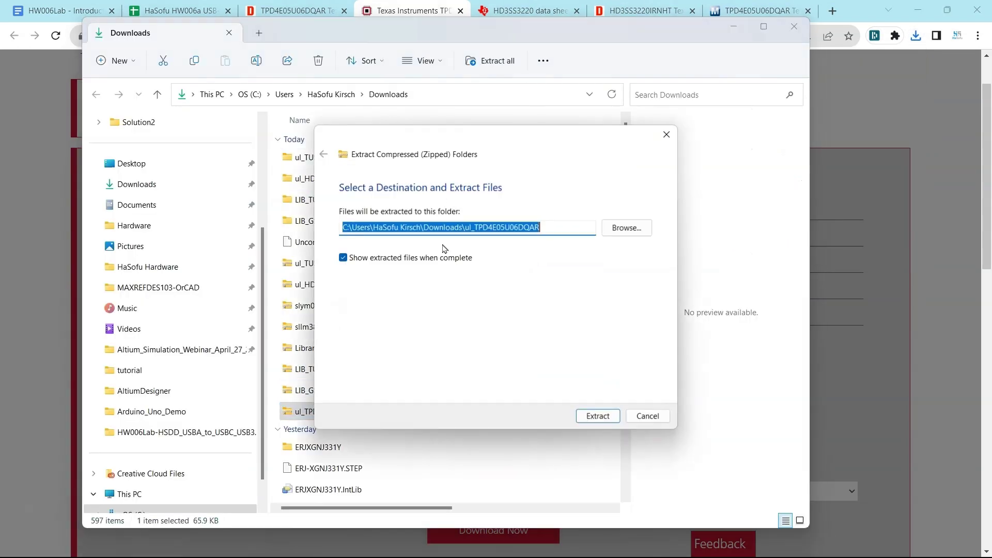
{"action": "left_click", "coordinate": [586, 414]}
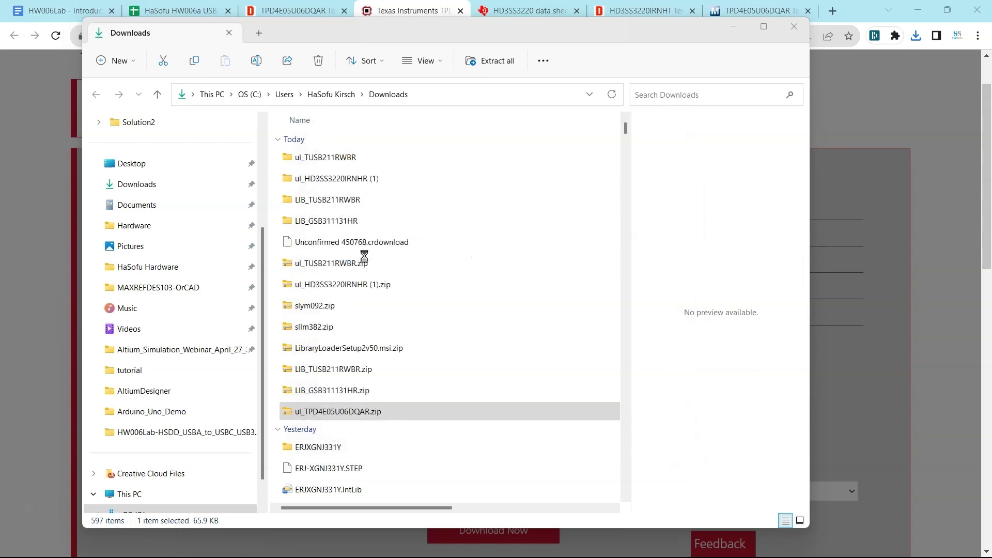
{"action": "double_click", "coordinate": [375, 153]}
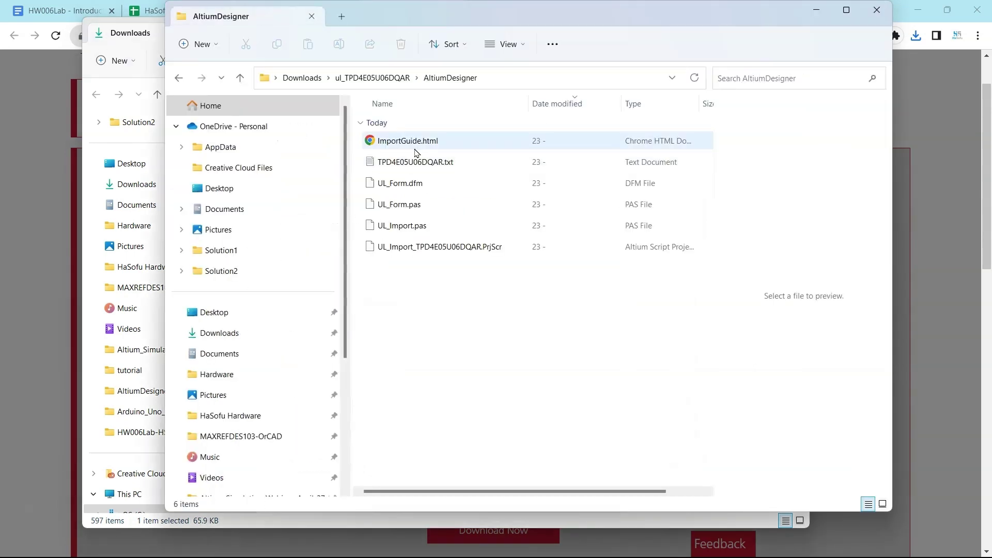
- Load and run UL_Import_TPD4E05U06DQAR.PrjScr from ul_TPD4E05U06DQAR\AltiumDesigner through File > Run Script
{"action": "left_click", "coordinate": [564, 549]}
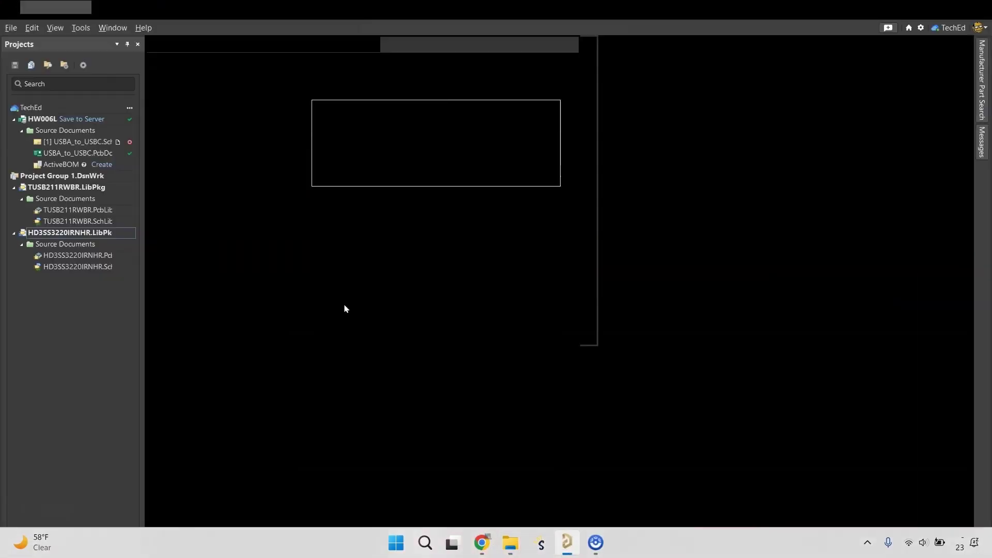
{"action": "left_click", "coordinate": [11, 23]}
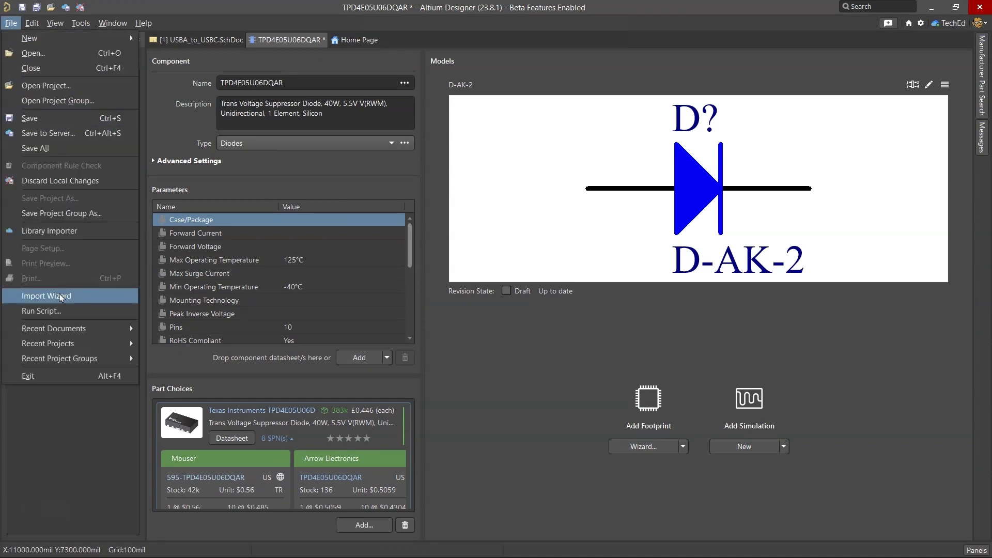
{"action": "left_click", "coordinate": [58, 310]}
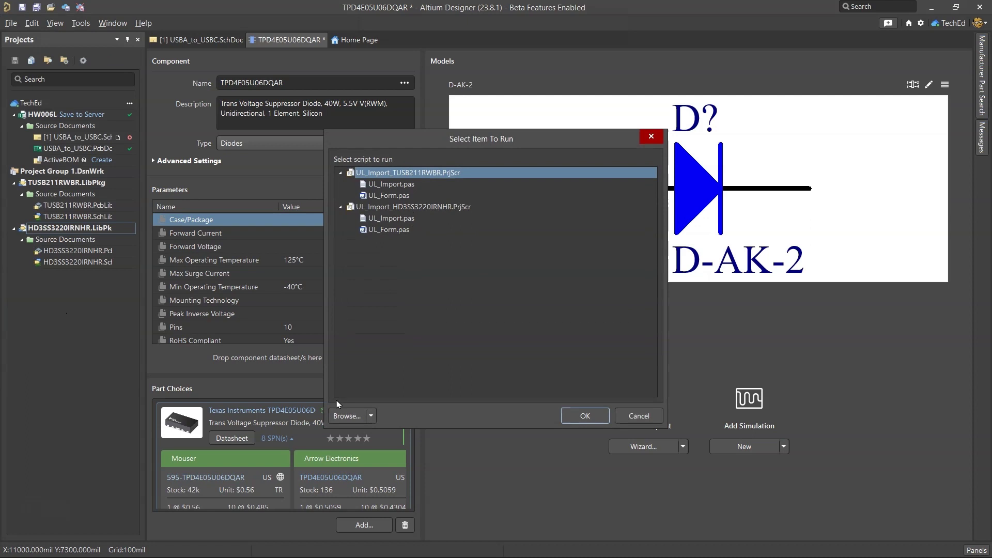
{"action": "left_click", "coordinate": [338, 414]}
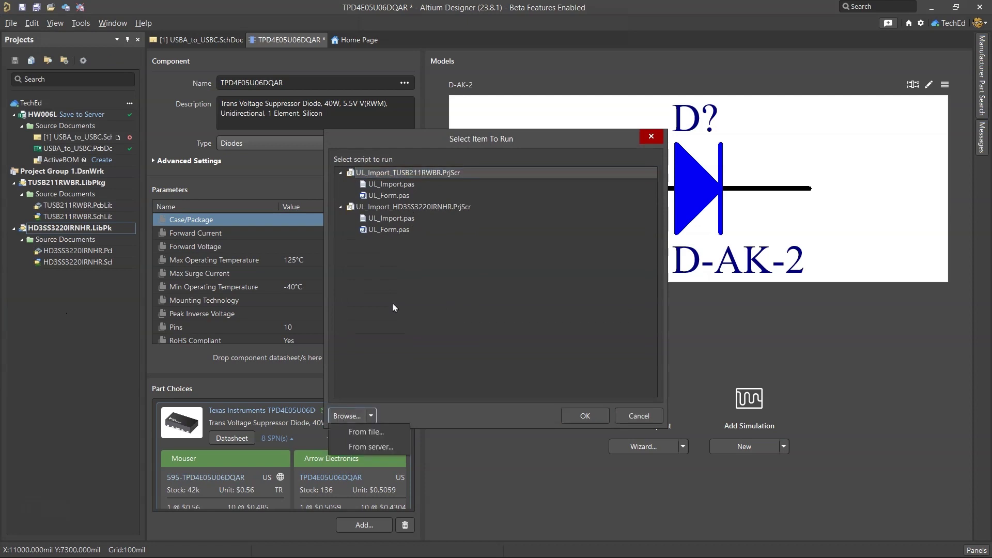
{"action": "left_click", "coordinate": [365, 431]}
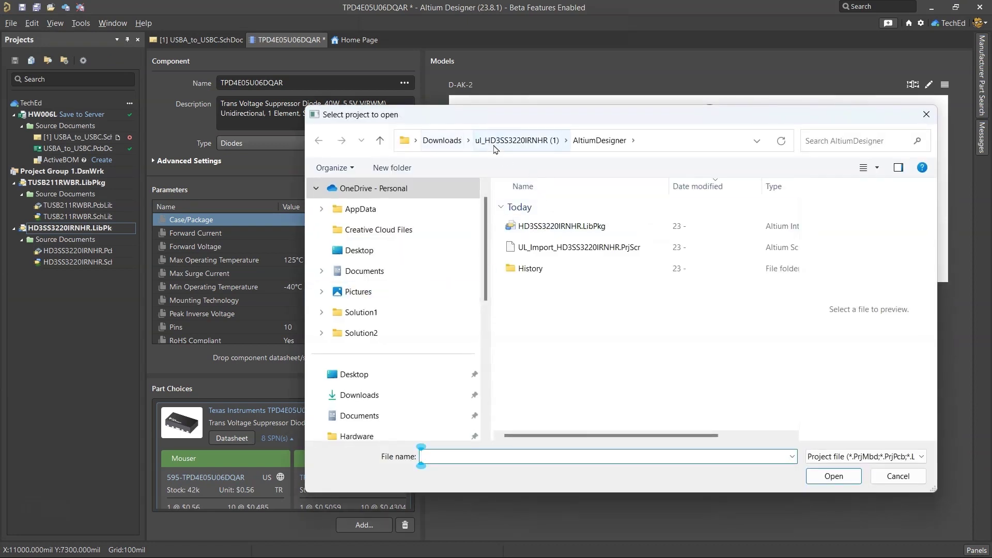
{"action": "left_click", "coordinate": [442, 140]}
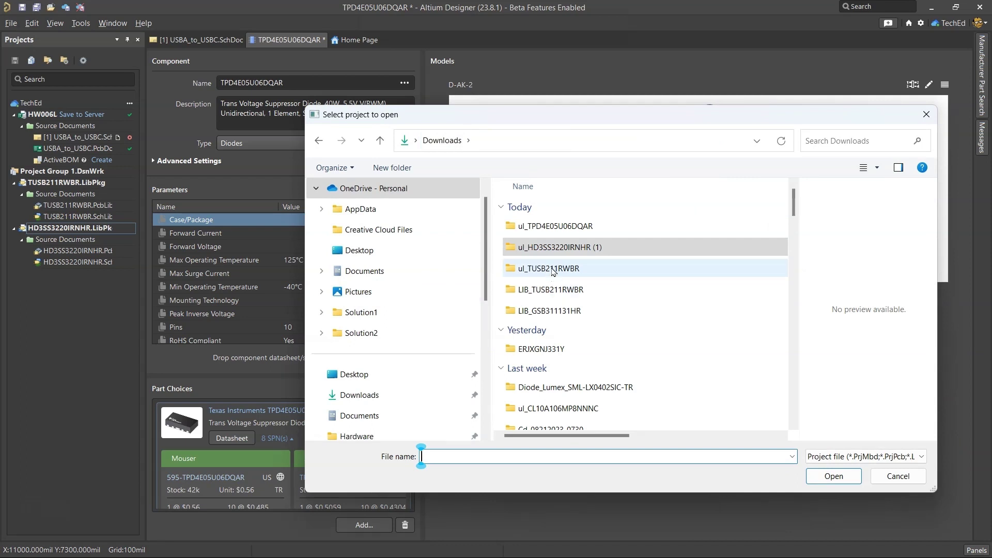
{"action": "double_click", "coordinate": [553, 232]}
{"action": "double_click", "coordinate": [553, 236]}
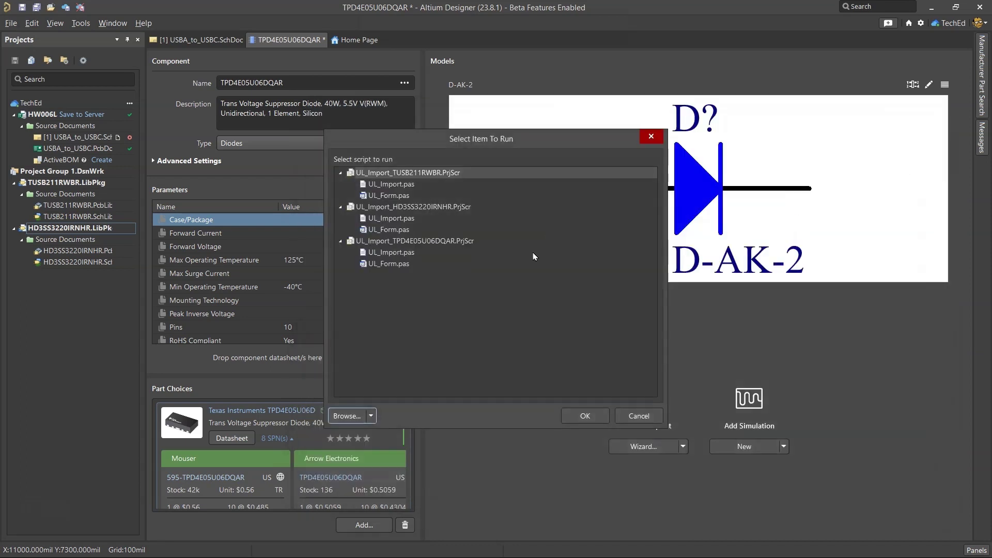
{"action": "double_click", "coordinate": [430, 241]}
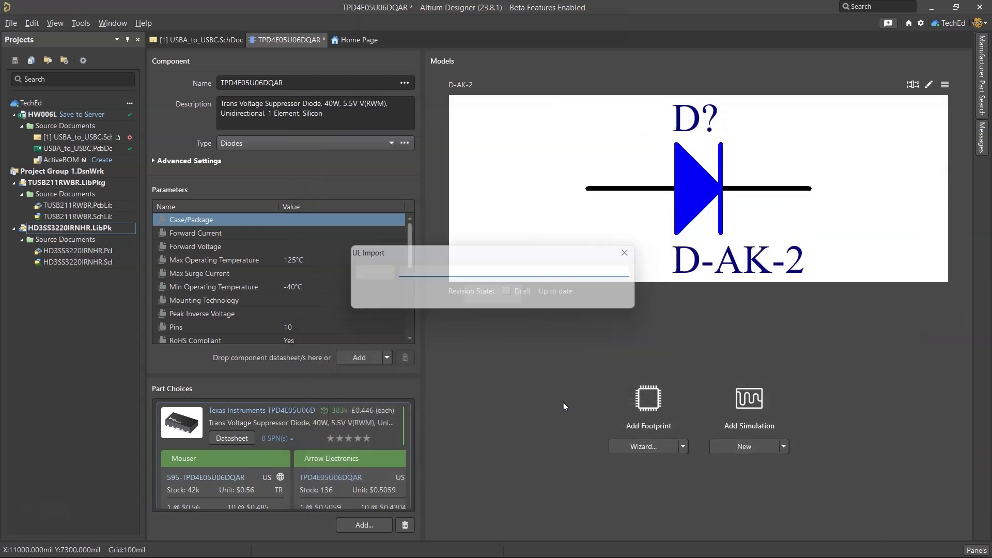
- Import TPD4E05U06DQAR.txt with UL Import and acknowledge the X2 font note
{"action": "left_click", "coordinate": [369, 272]}
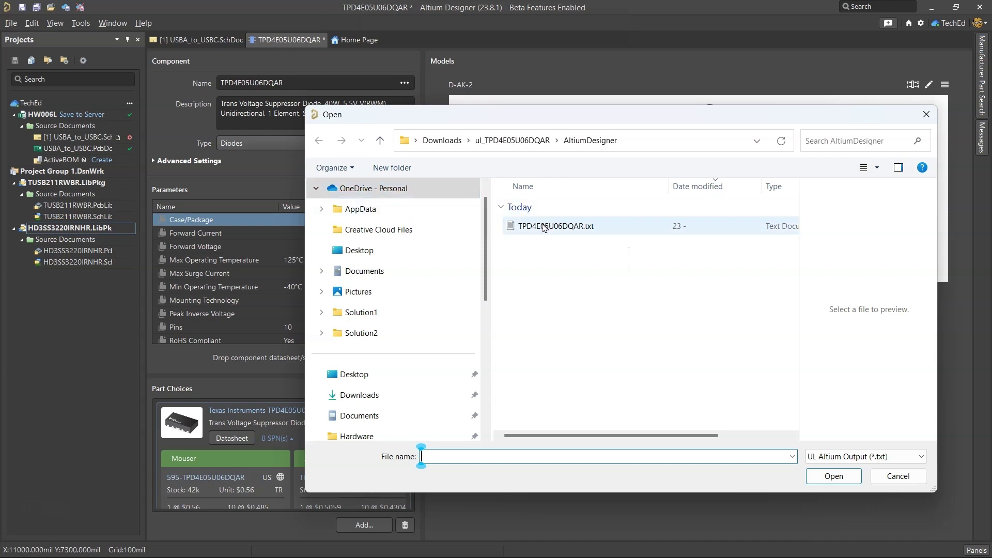
{"action": "left_click", "coordinate": [556, 226]}
{"action": "left_click", "coordinate": [817, 476]}
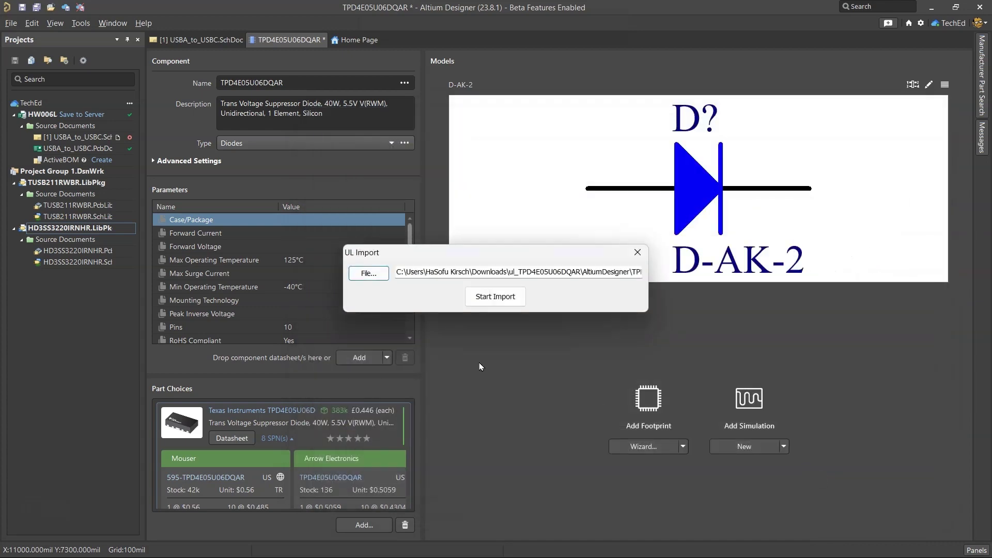
{"action": "left_click", "coordinate": [508, 302]}
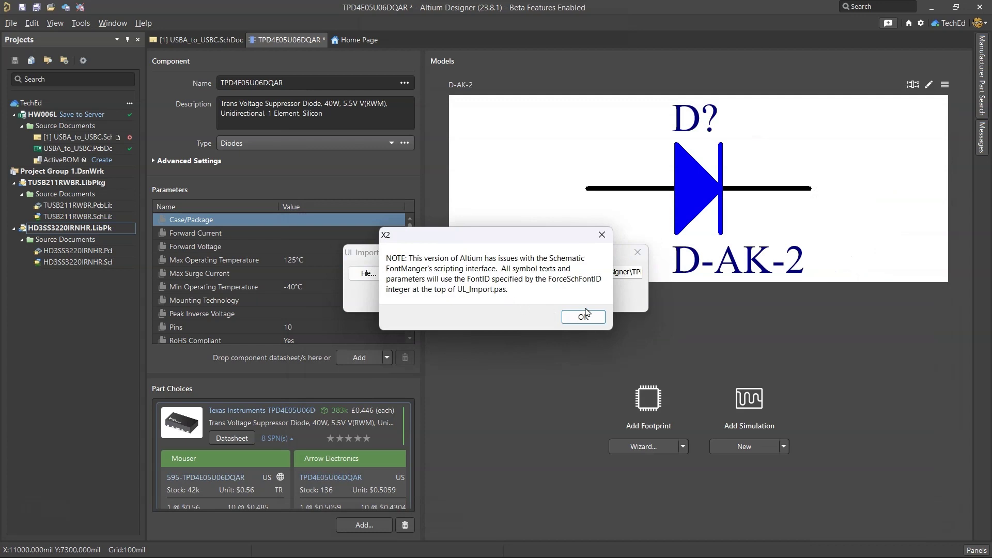
{"action": "left_click", "coordinate": [585, 313]}
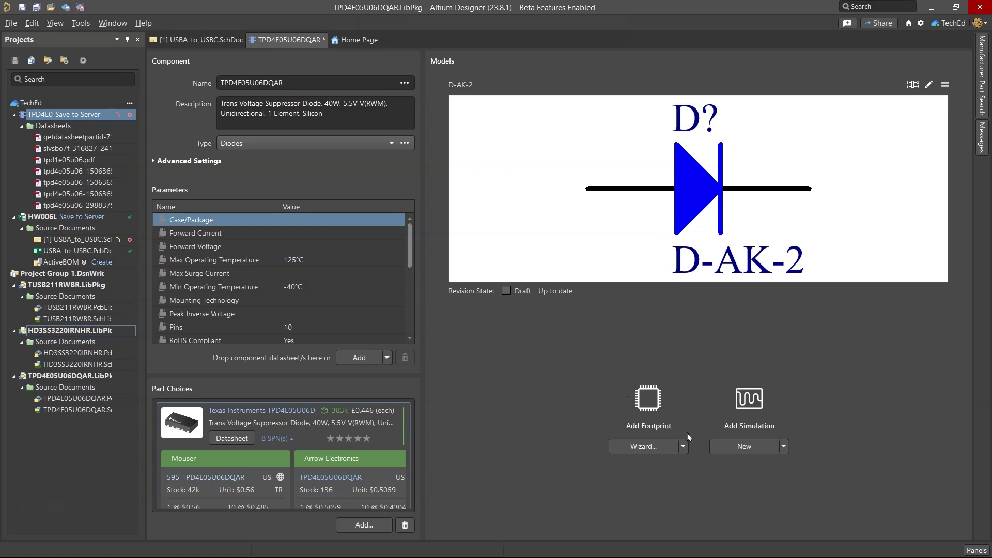
- Open footprint DQA0010A in the PCB library and delete its Designator9 text
{"action": "double_click", "coordinate": [106, 398]}
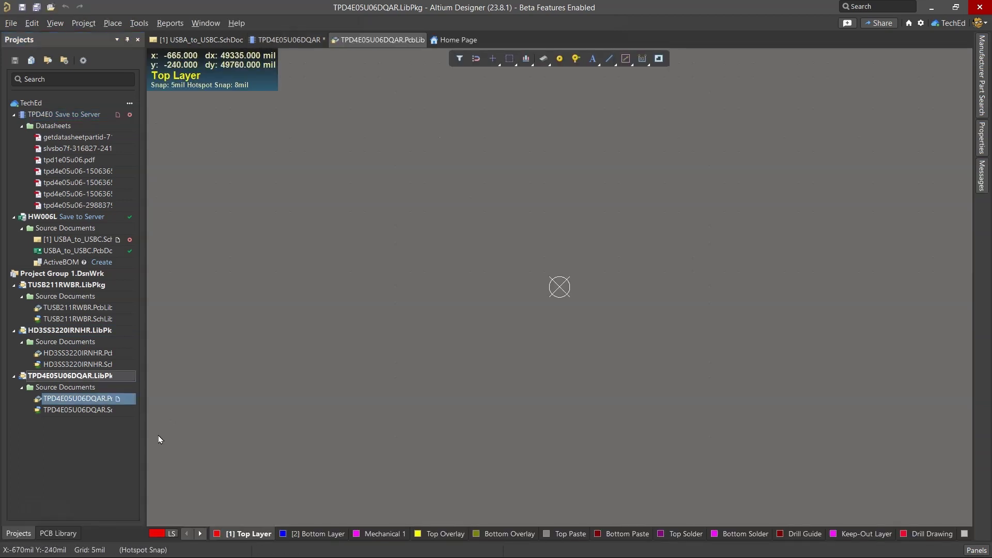
{"action": "left_click", "coordinate": [57, 533]}
{"action": "left_click", "coordinate": [46, 171]}
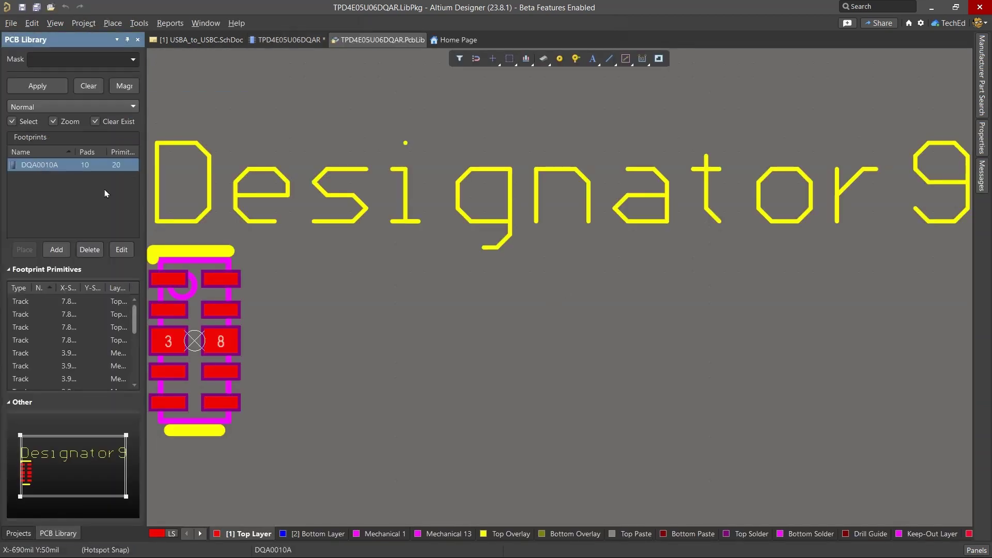
{"action": "right_click_drag", "start_coordinate": [386, 333], "coordinate": [504, 336]}
{"action": "left_click", "coordinate": [467, 200]}
{"action": "key", "text": "Delete"}
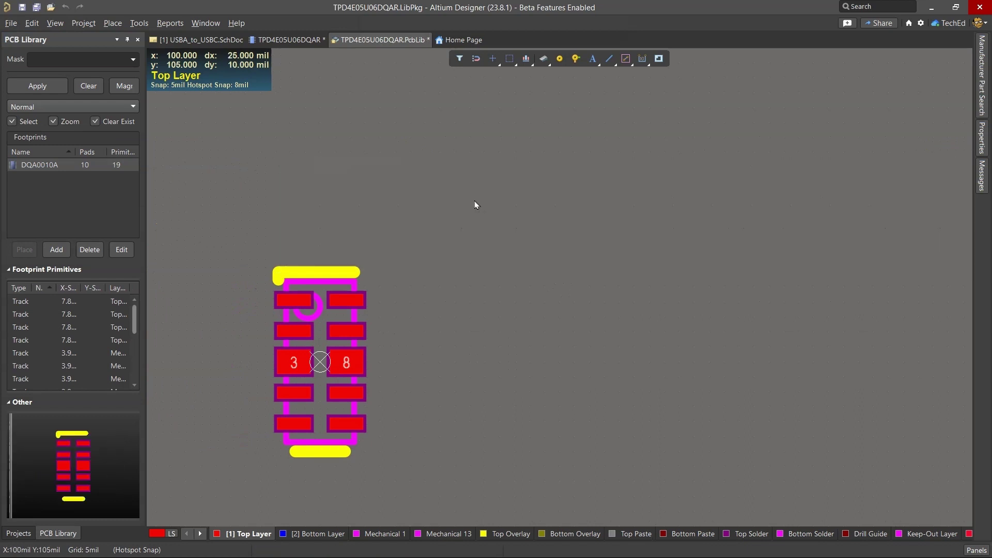
- Place a .Designator string on Top Overlay above the footprint
{"action": "left_click", "coordinate": [593, 59]}
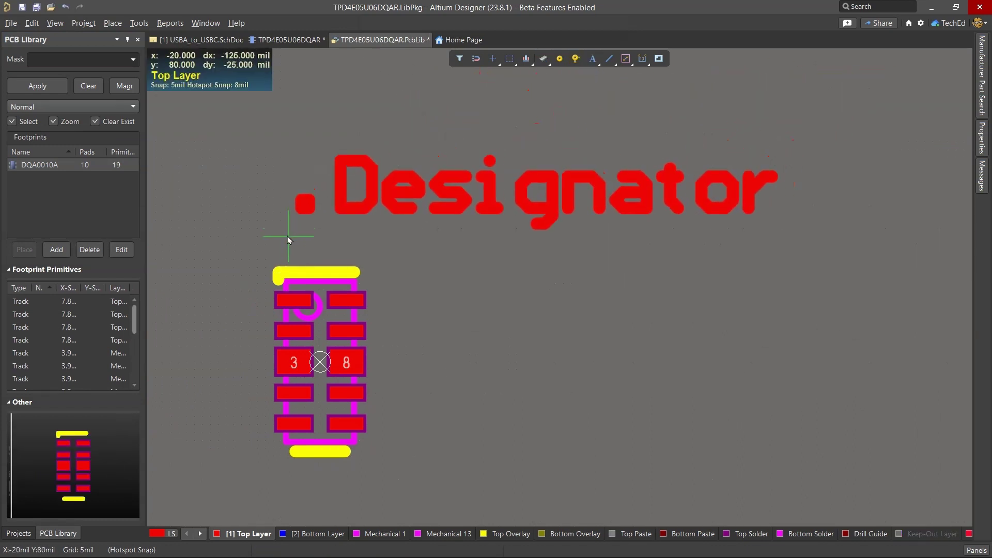
{"action": "key", "text": "Tab"}
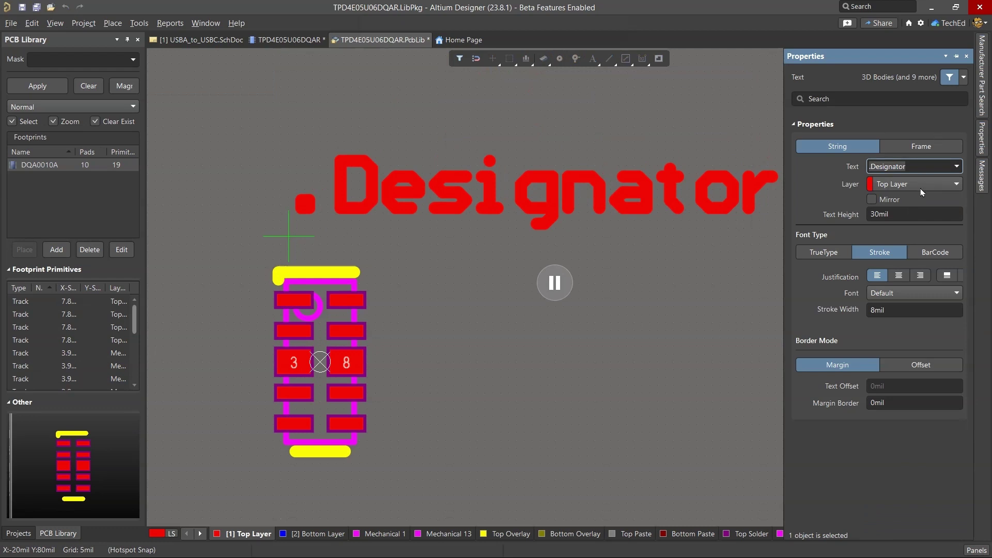
{"action": "left_click", "coordinate": [921, 189]}
{"action": "left_click", "coordinate": [908, 284]}
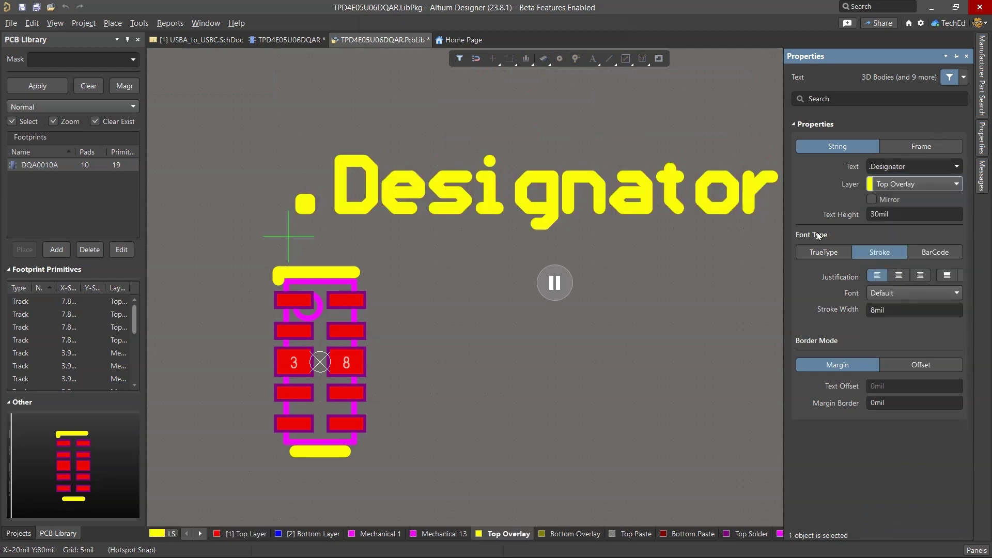
{"action": "left_click", "coordinate": [554, 282]}
{"action": "left_click", "coordinate": [206, 262]}
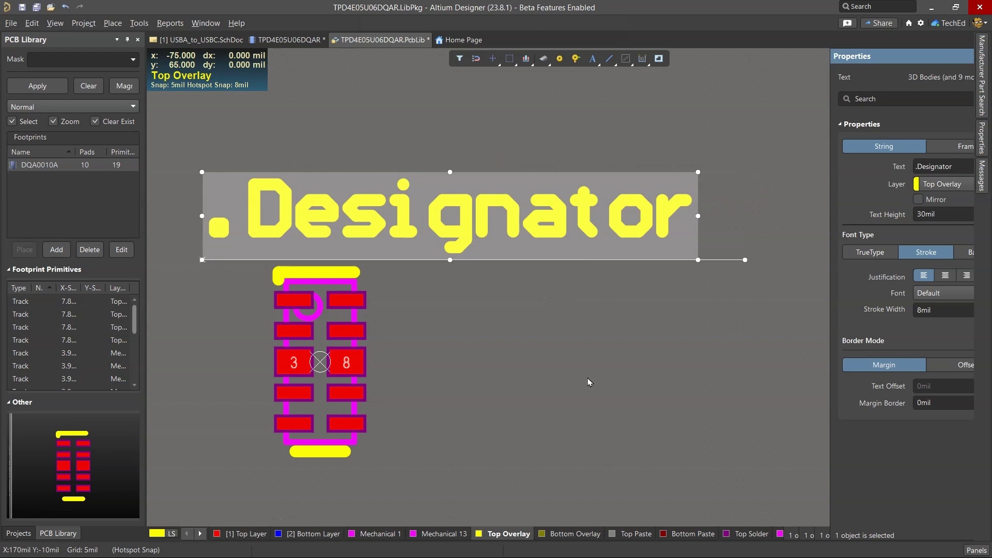
{"action": "right_click", "coordinate": [442, 329]}
{"action": "left_click", "coordinate": [442, 329]}
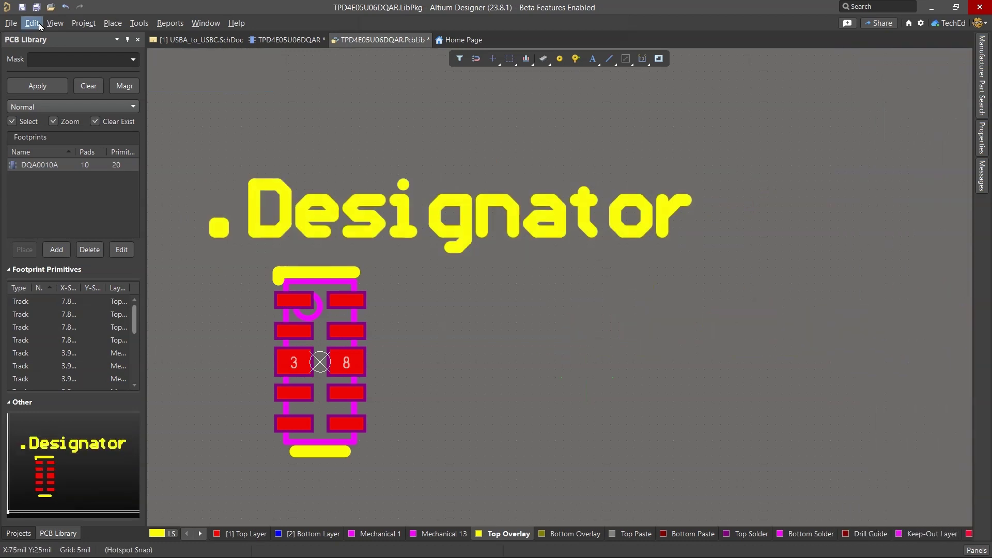
- Save and close TPD4E05U06DQAR.PcbLib
{"action": "left_click", "coordinate": [36, 8]}
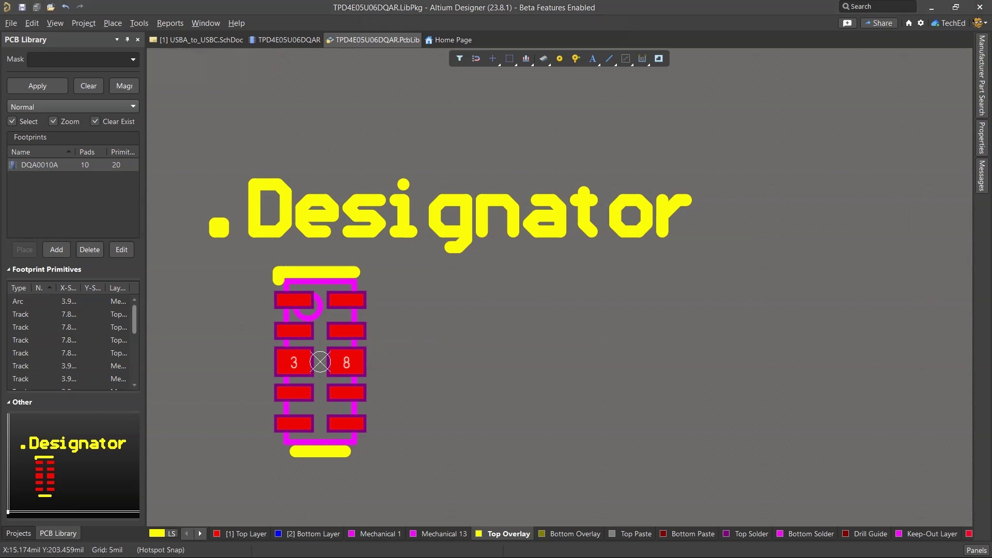
{"action": "right_click", "coordinate": [350, 39]}
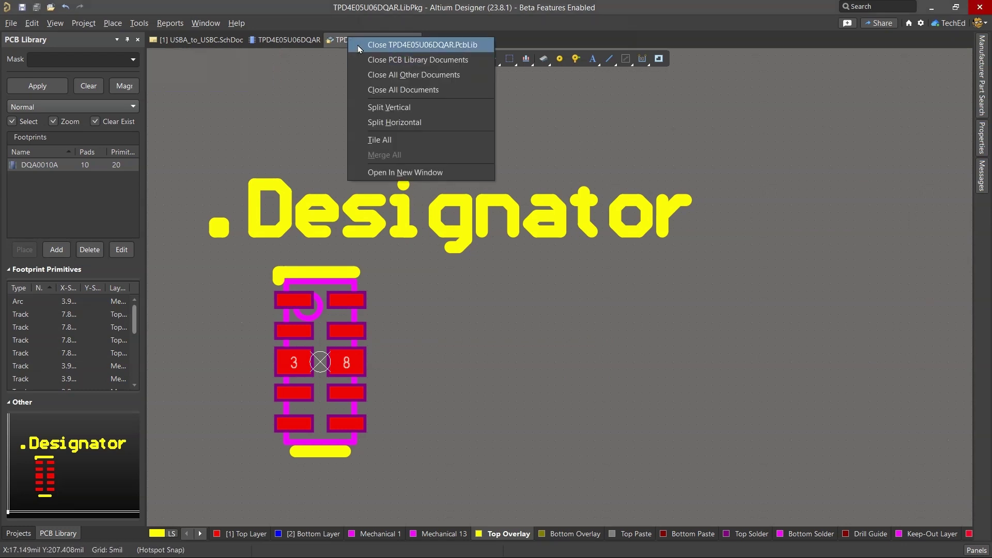
{"action": "left_click", "coordinate": [360, 44]}
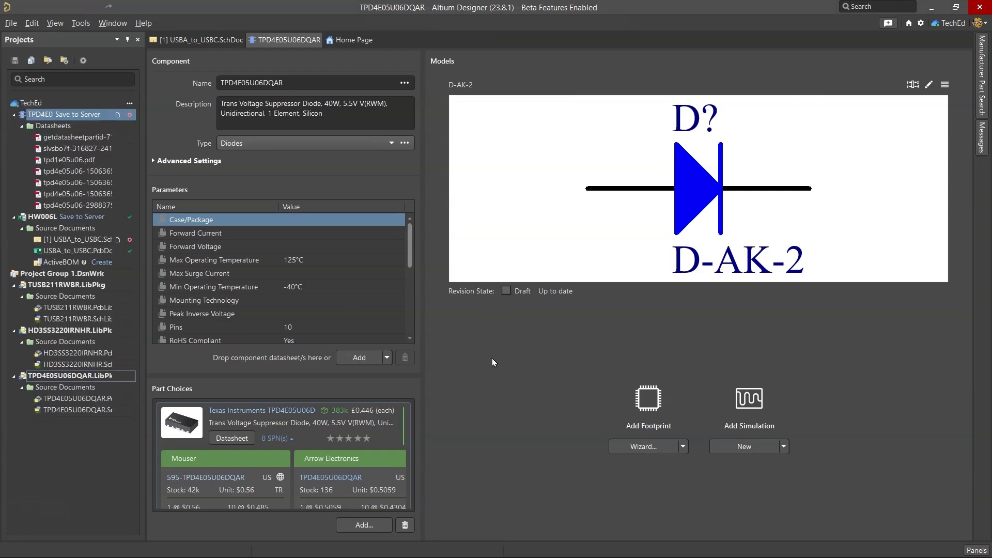
- Import TPD4E05U06DQAR.PcbLib into the TechEd workspace with default settings and close the success message
{"action": "right_click", "coordinate": [87, 399]}
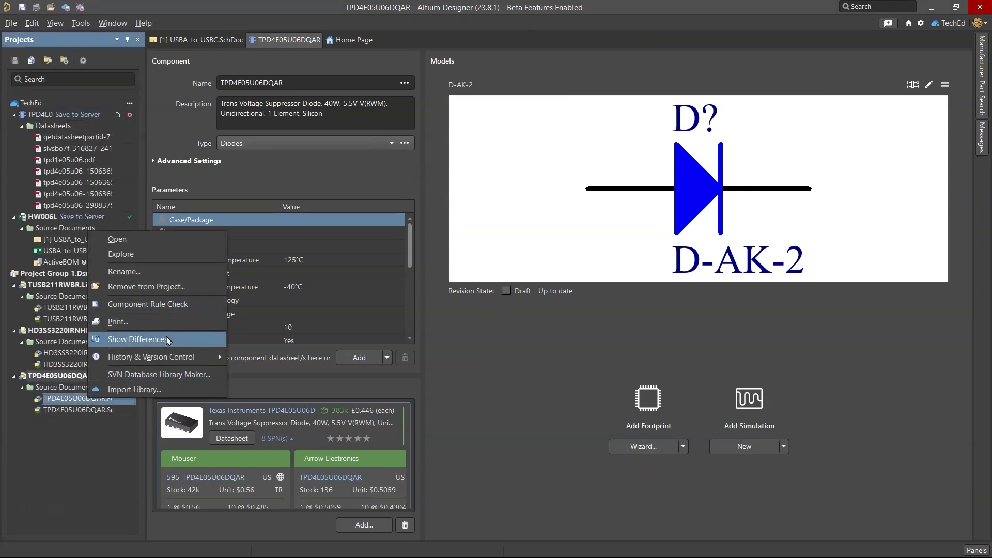
{"action": "left_click", "coordinate": [135, 389]}
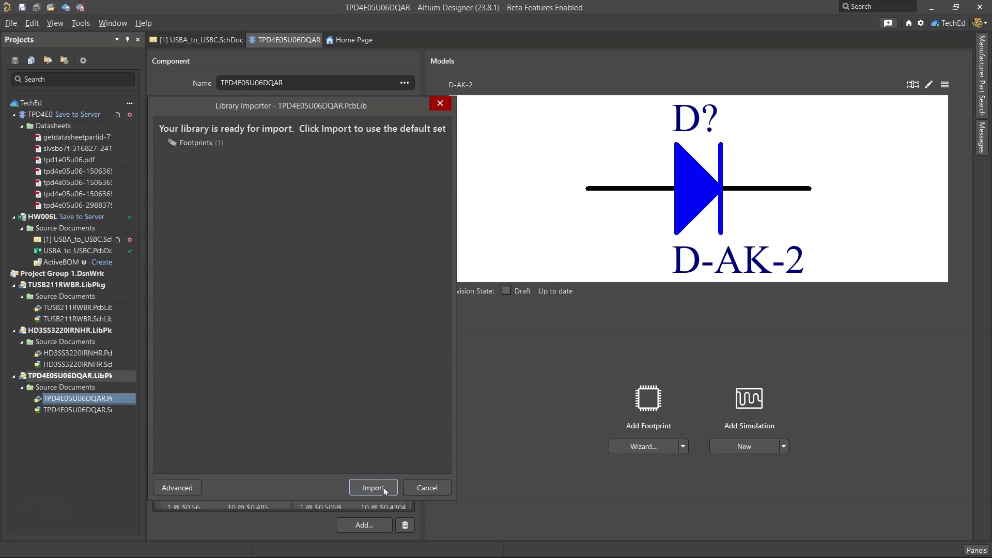
{"action": "left_click", "coordinate": [370, 487]}
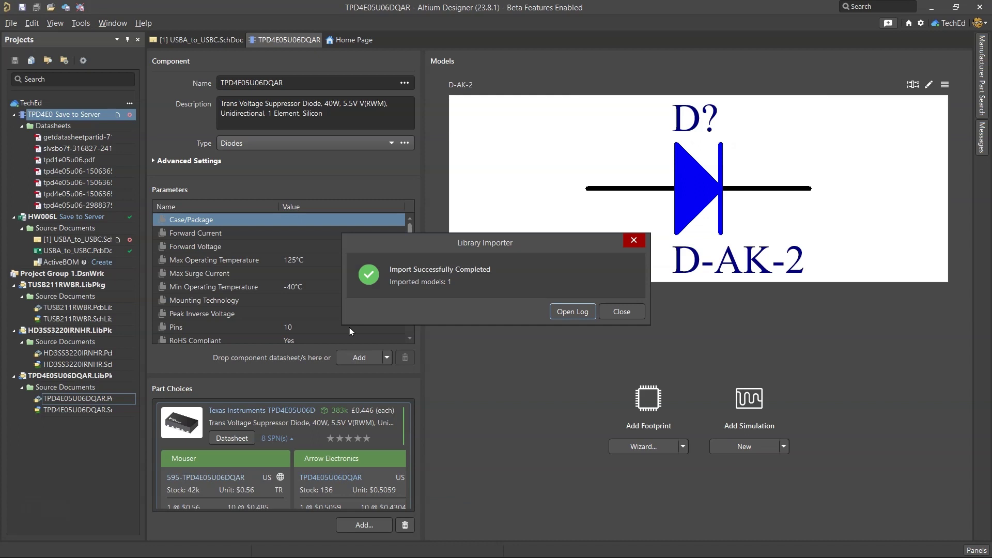
{"action": "left_click", "coordinate": [622, 313]}
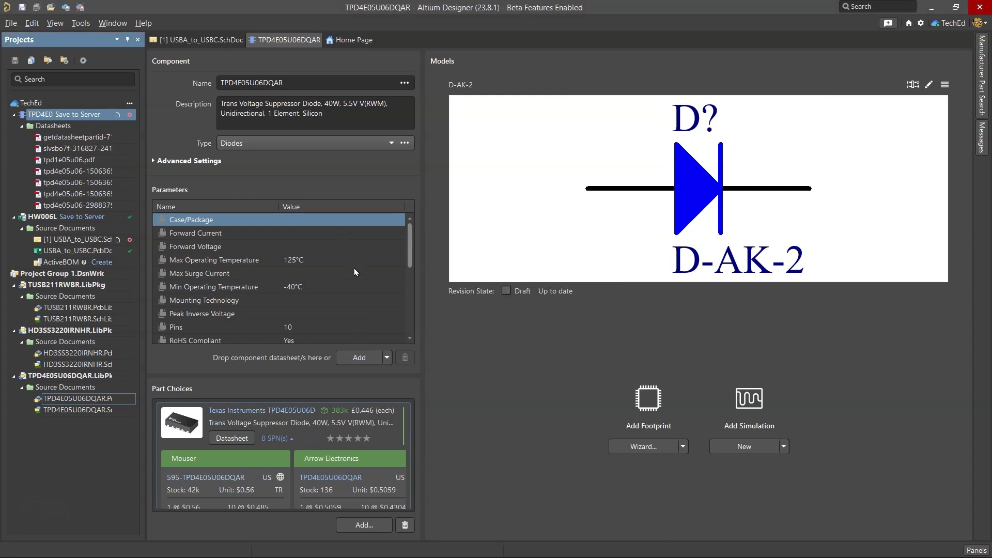
- Add the existing workspace footprint DQA0010A from Components > Models > Footprints to the component
{"action": "left_click", "coordinate": [683, 446]}
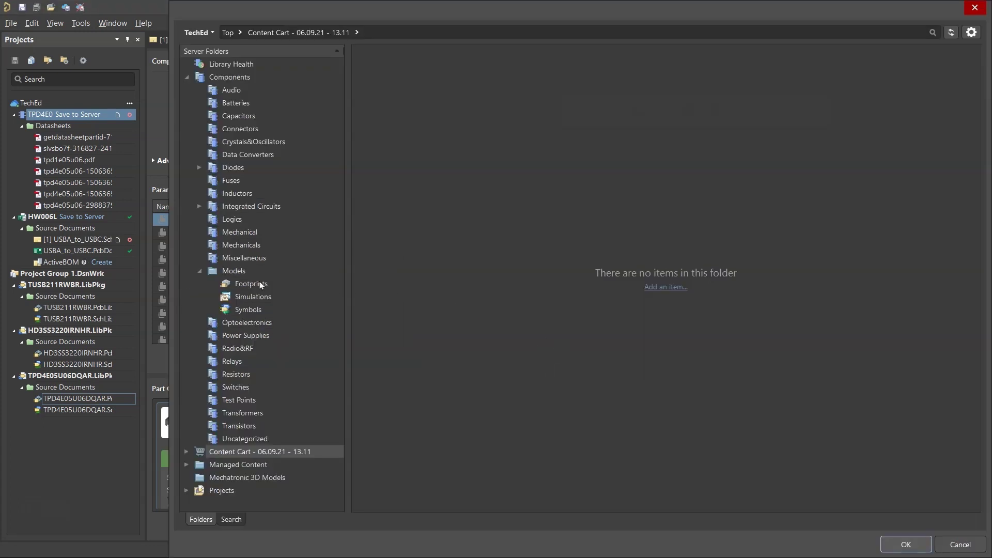
{"action": "left_click", "coordinate": [261, 285]}
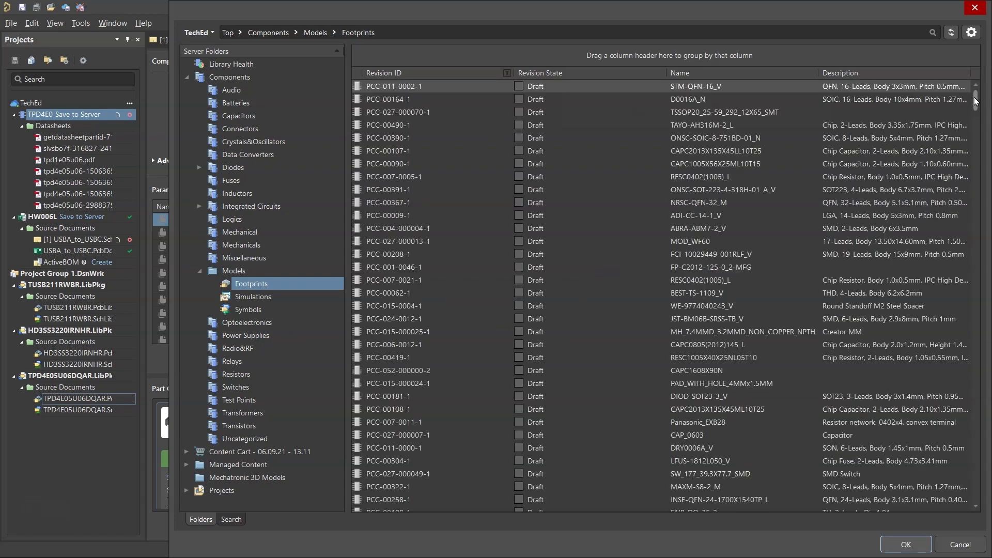
{"action": "left_click_drag", "start_coordinate": [976, 101], "coordinate": [742, 381]}
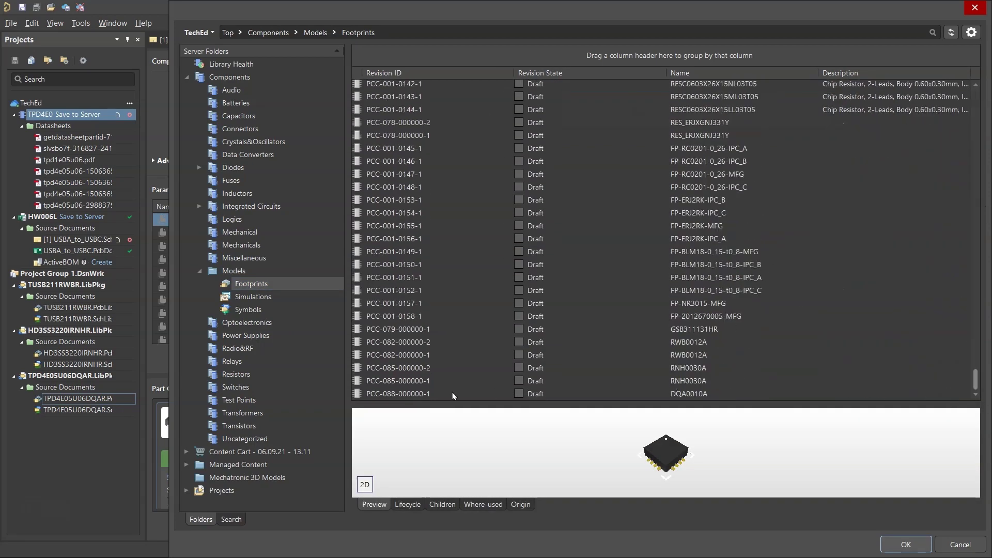
{"action": "left_click", "coordinate": [409, 395]}
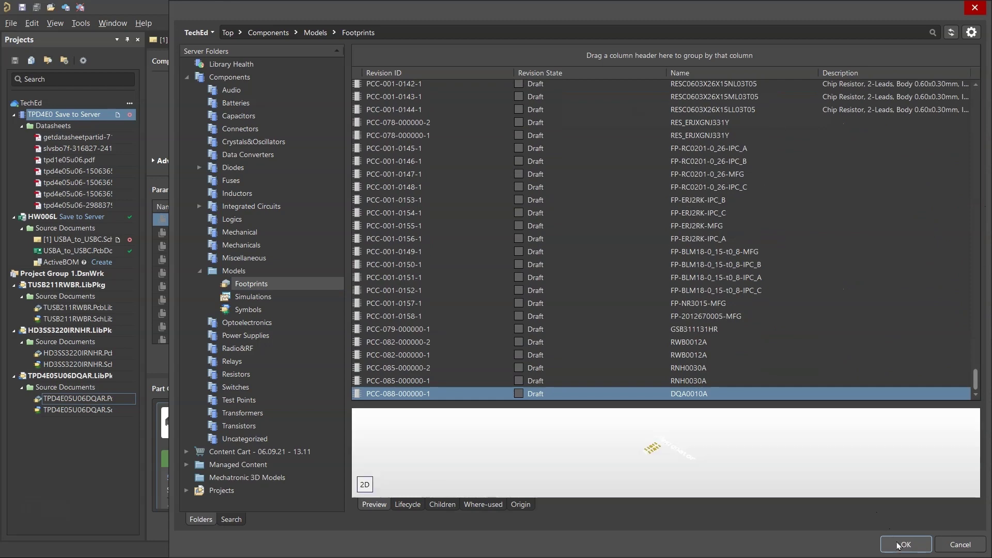
{"action": "left_click", "coordinate": [898, 546]}
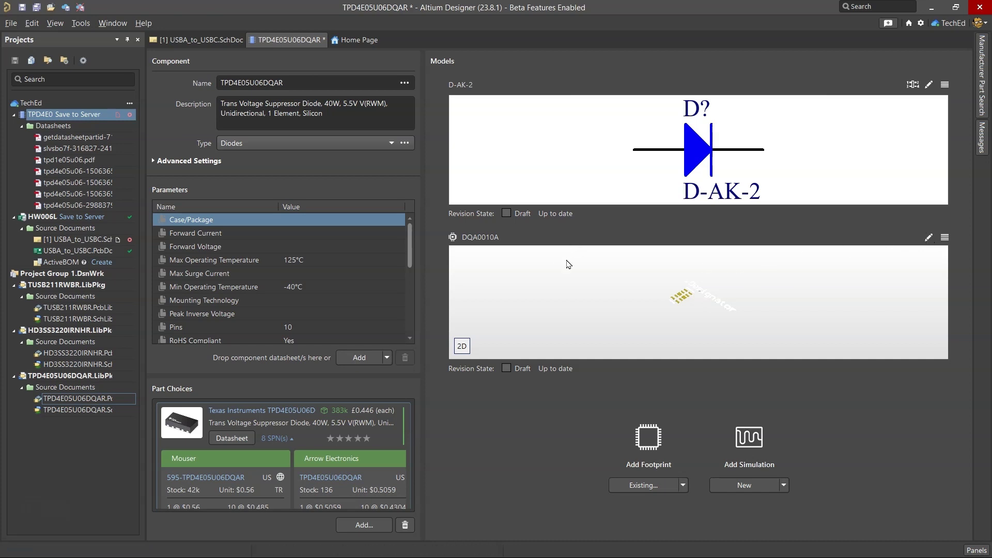
- Place the DQA0010A.stp 3D body from Downloads onto the centre of the DQA0010A footprint
{"action": "double_click", "coordinate": [521, 228]}
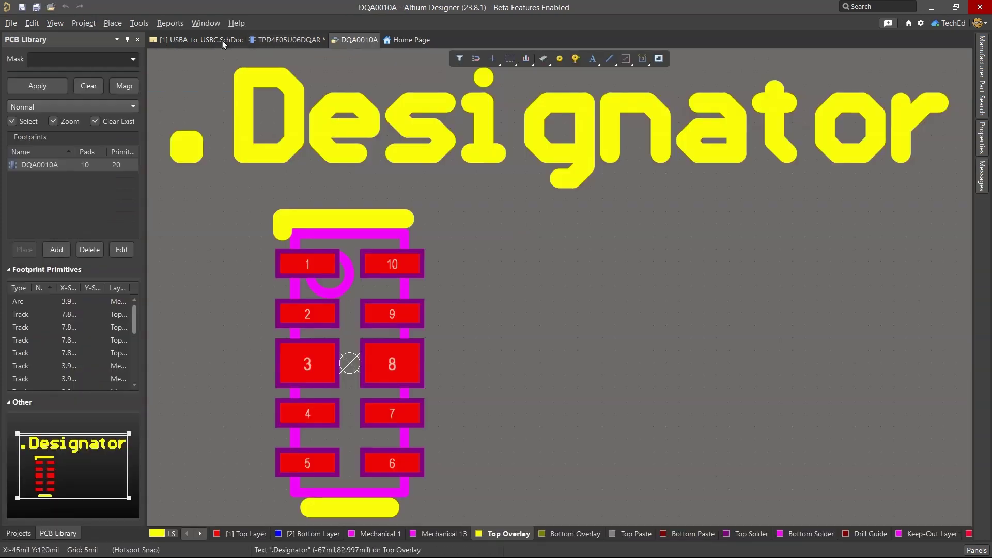
{"action": "left_click", "coordinate": [113, 23]}
{"action": "left_click", "coordinate": [136, 145]}
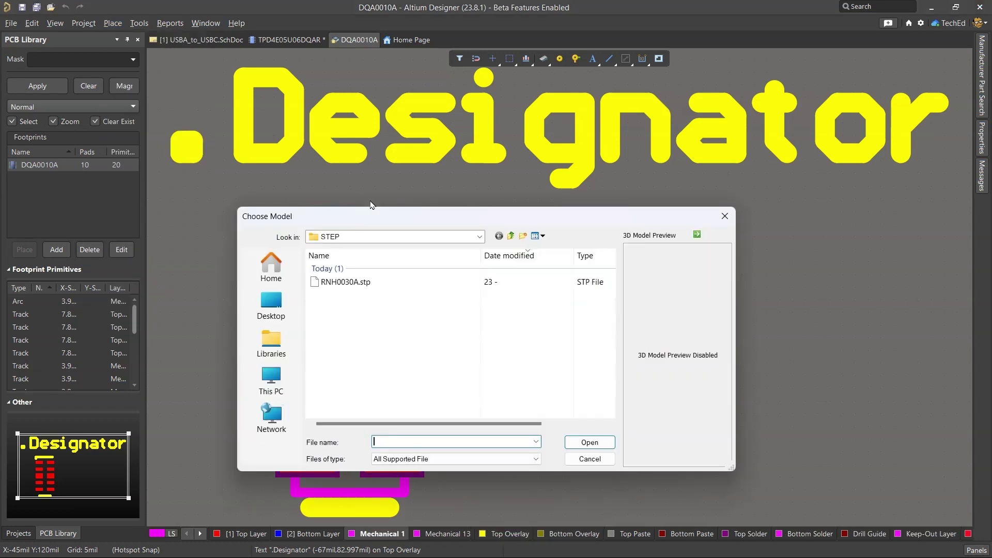
{"action": "left_click", "coordinate": [511, 236]}
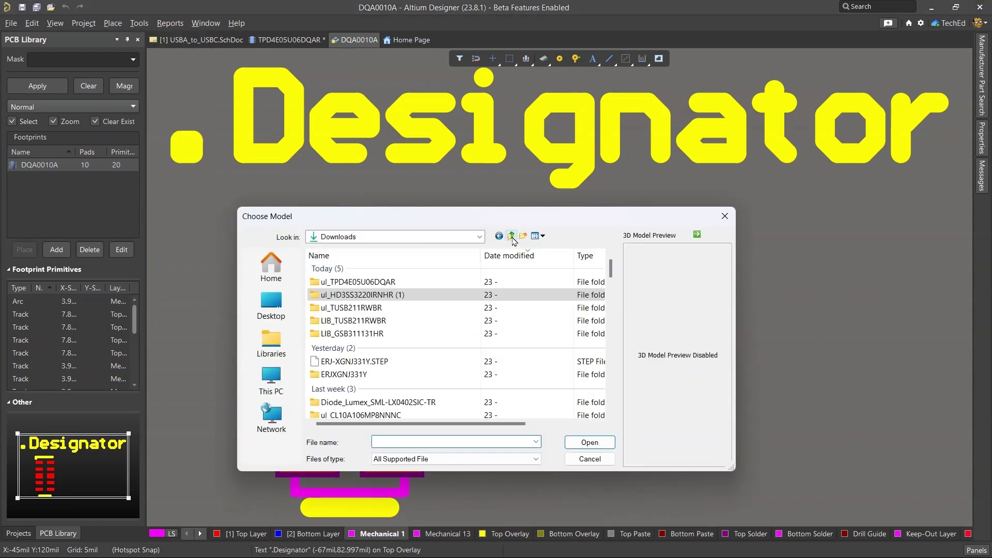
{"action": "double_click", "coordinate": [385, 283]}
{"action": "double_click", "coordinate": [339, 294]}
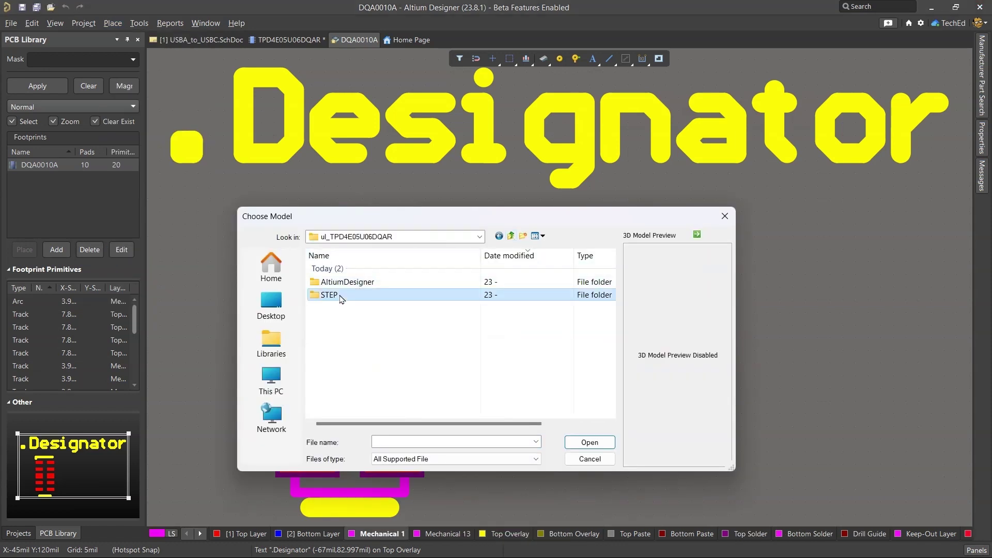
{"action": "double_click", "coordinate": [350, 283]}
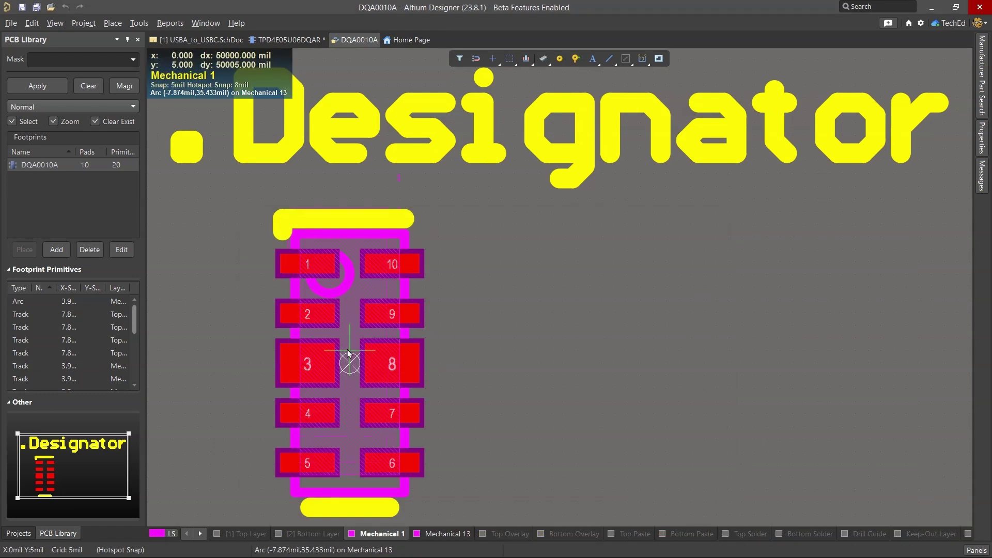
{"action": "left_click", "coordinate": [349, 363]}
{"action": "right_click", "coordinate": [562, 276]}
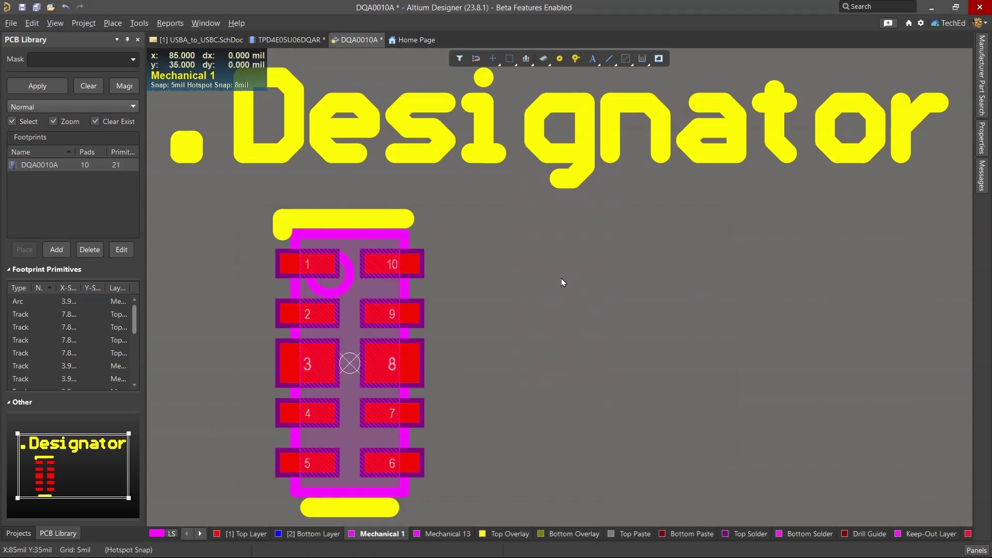
- Inspect the placed 3D model from the side in 3D view, then return to 2D
{"action": "key", "text": "3"}
{"action": "right_click_drag", "start_coordinate": [563, 281], "coordinate": [184, 237], "text": "shift"}
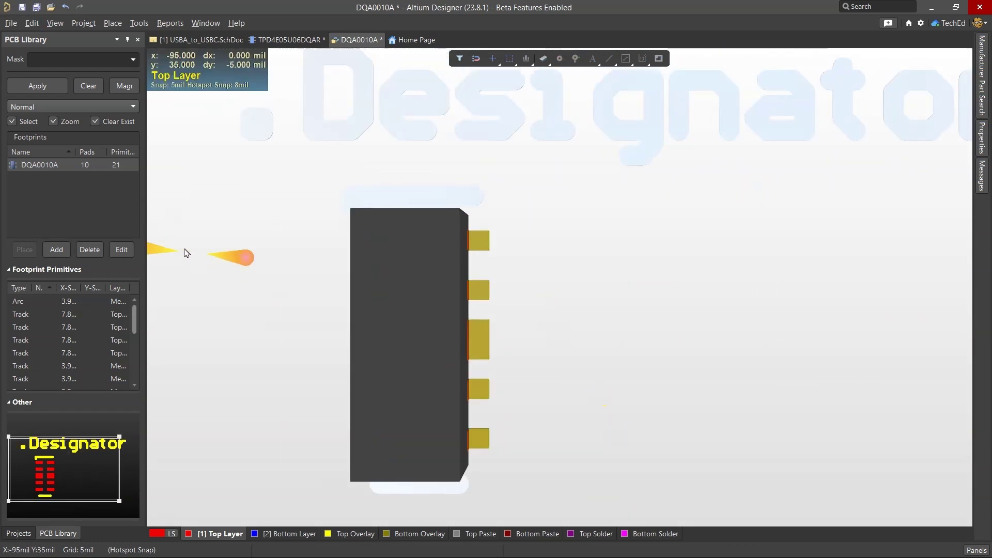
{"action": "scroll", "coordinate": [187, 253], "scroll_direction": "down", "scroll_amount": 3, "text": "ctrl"}
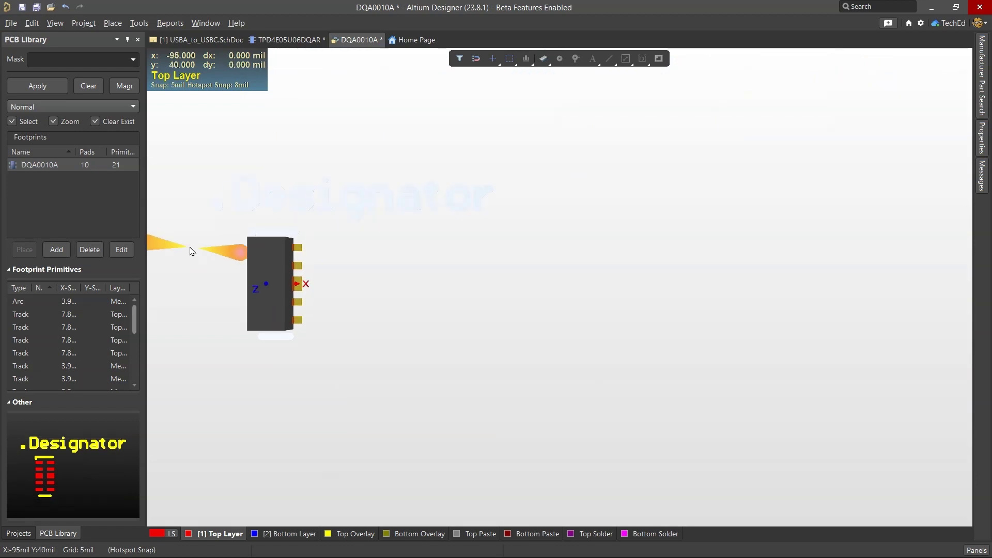
{"action": "key", "text": "2"}
- Save and close the DQA0010A footprint document, returning to the component editor
{"action": "right_click", "coordinate": [353, 44]}
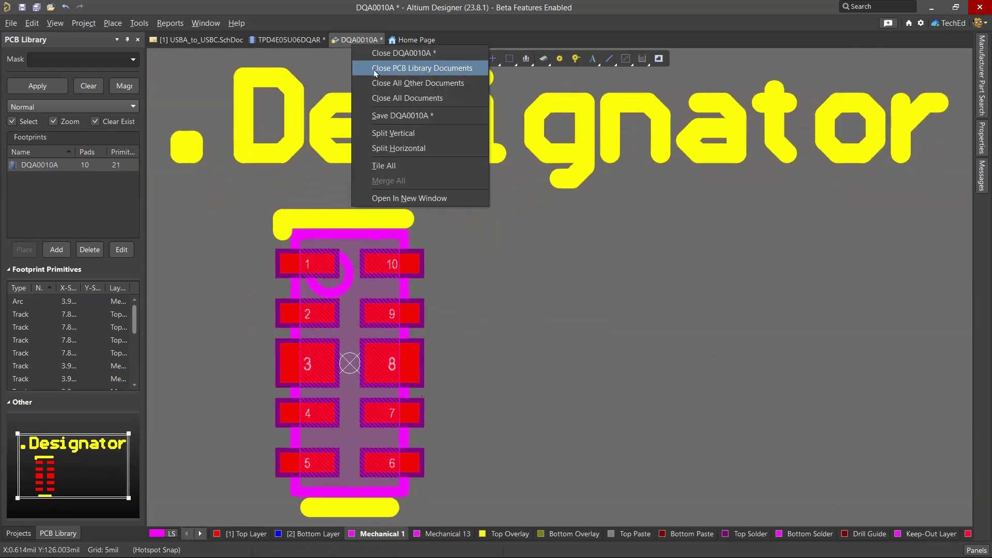
{"action": "left_click", "coordinate": [398, 115]}
{"action": "right_click", "coordinate": [360, 41]}
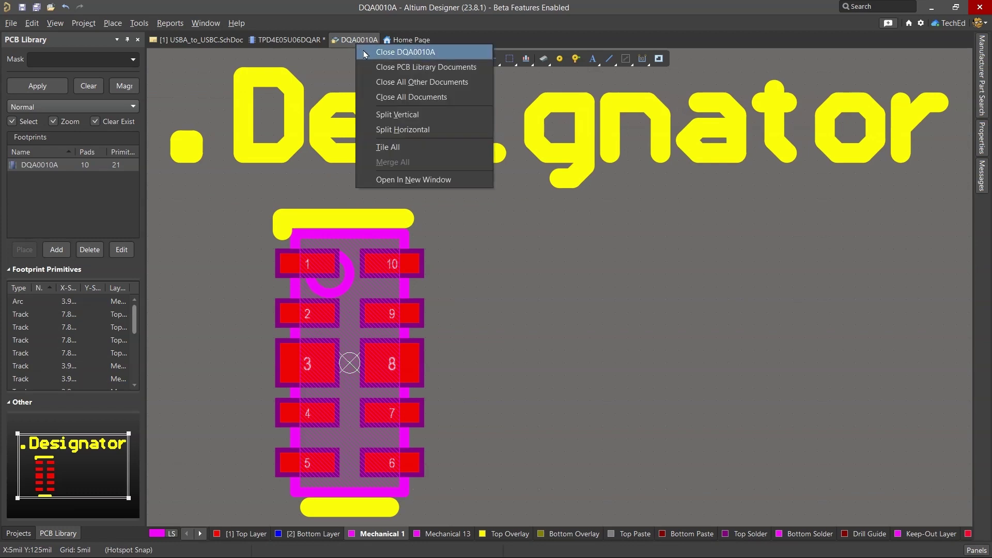
{"action": "left_click", "coordinate": [365, 52]}
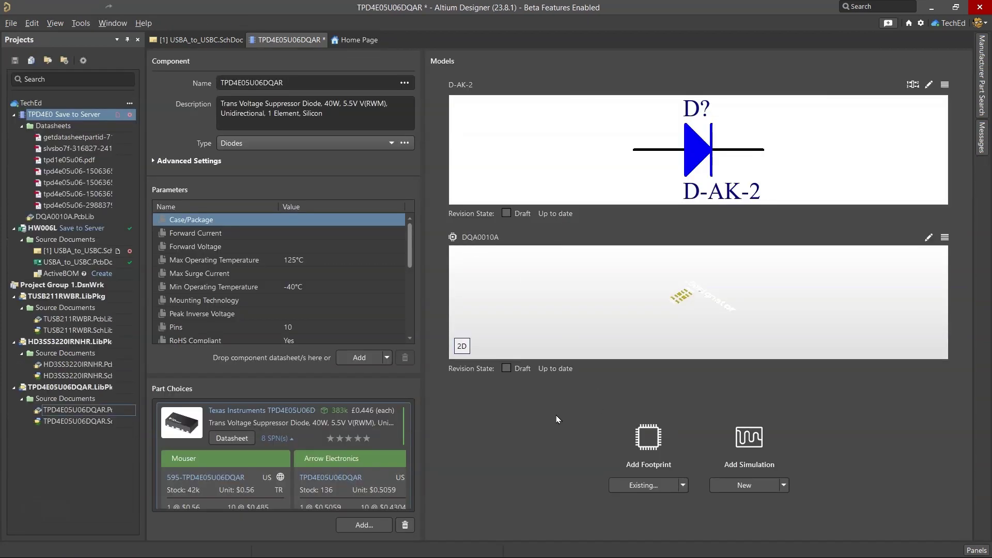
{"action": "left_click", "coordinate": [944, 238]}
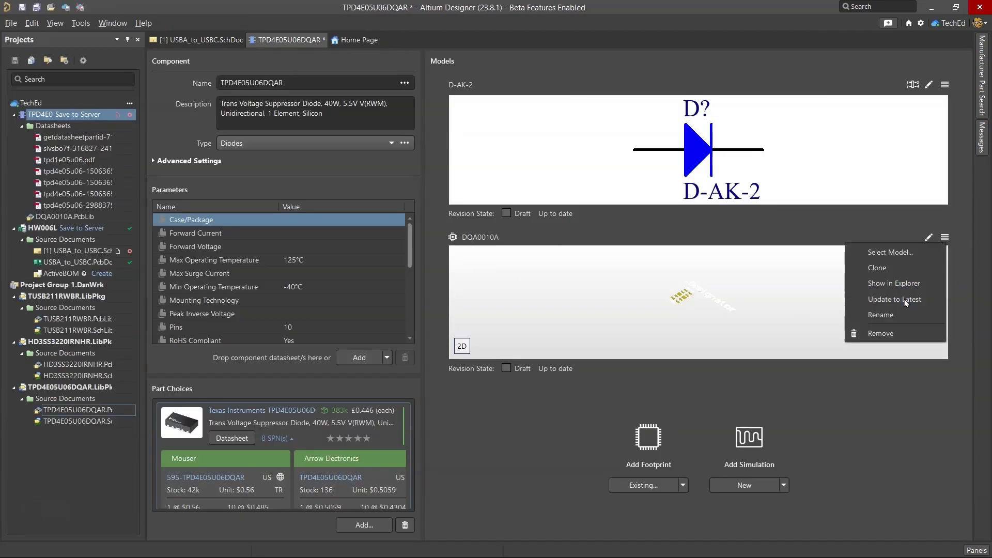
{"action": "left_click", "coordinate": [291, 78]}
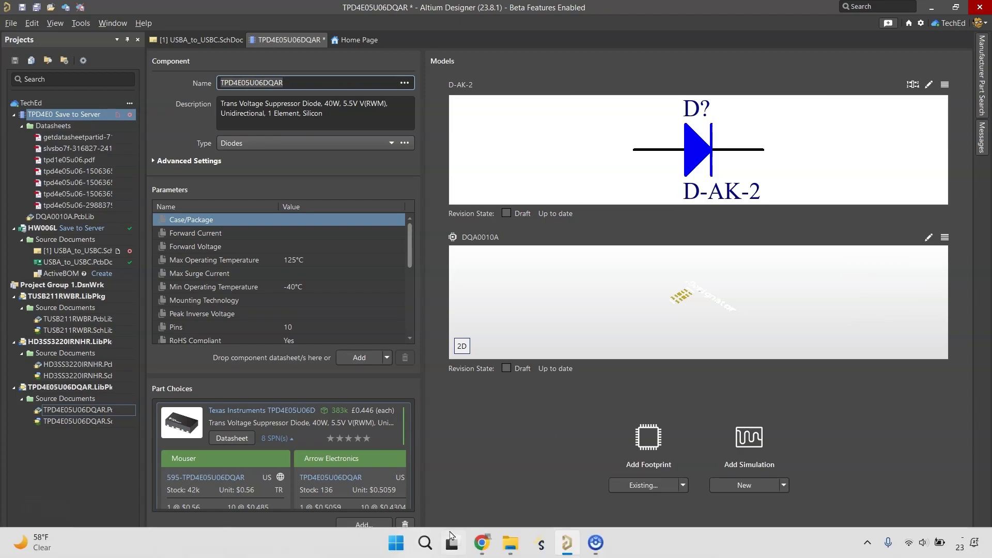
- View the HD3SS3220 data sheet page in the browser
{"action": "left_click", "coordinate": [482, 542]}
{"action": "left_click", "coordinate": [527, 10]}
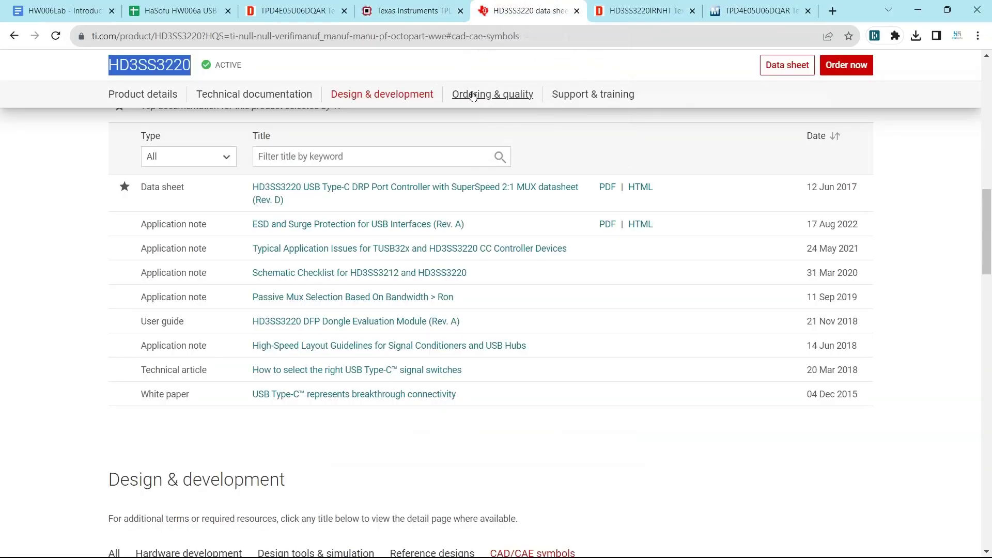
{"action": "right_click", "coordinate": [143, 68]}
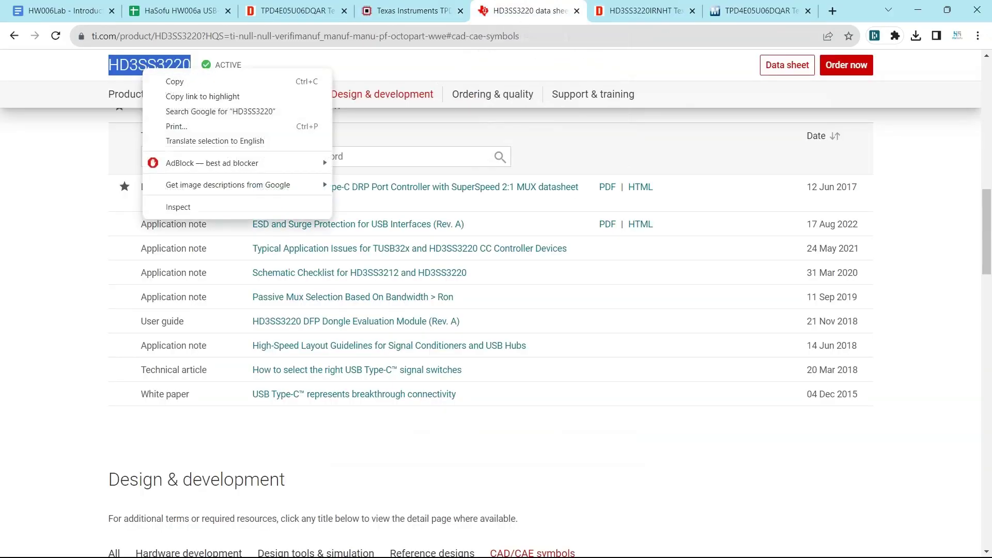
{"action": "left_click", "coordinate": [181, 82]}
- Copy the base product number TPD4E05U06 from the DigiKey TPD4E05U06DQAR product page
{"action": "left_click", "coordinate": [292, 10]}
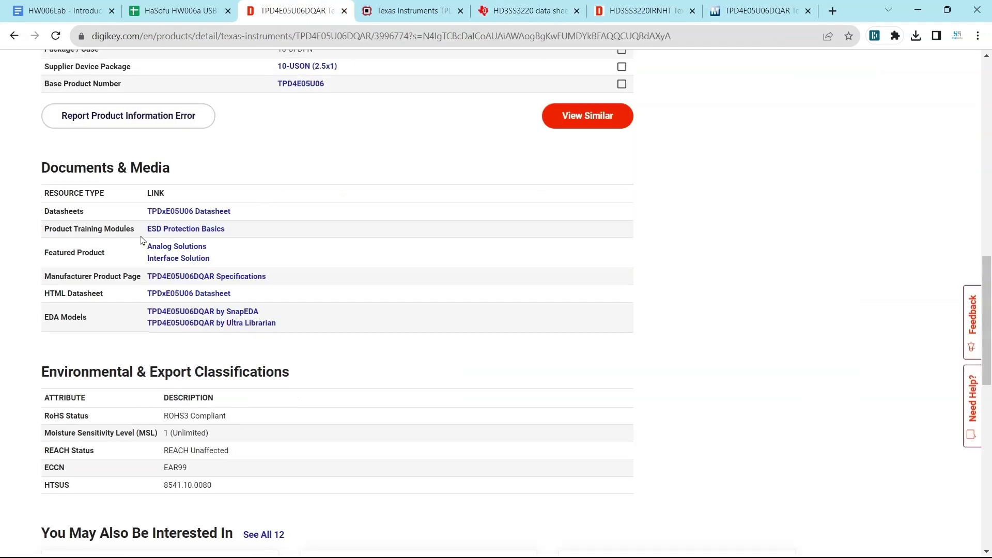
{"action": "scroll", "coordinate": [148, 243], "scroll_direction": "up", "scroll_amount": 6}
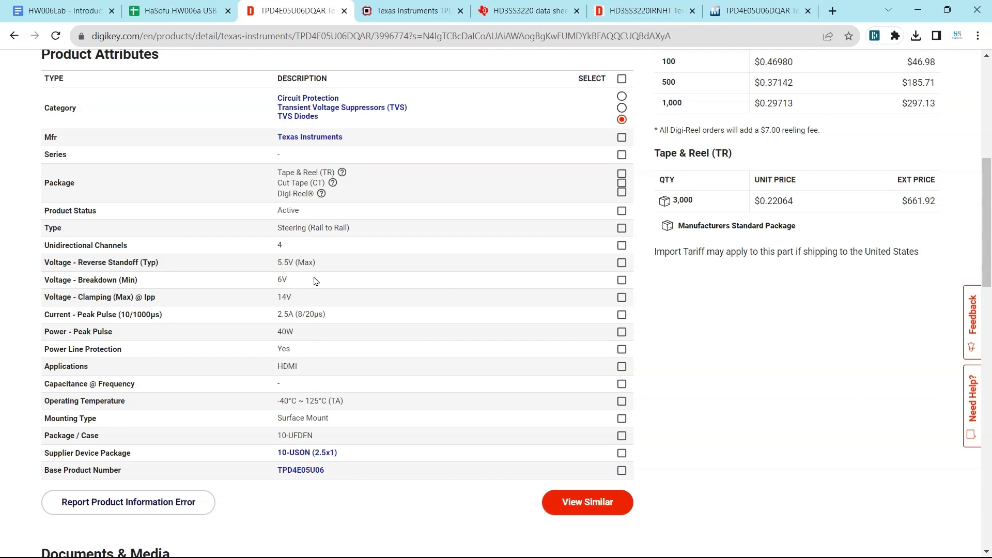
{"action": "left_click_drag", "start_coordinate": [326, 470], "coordinate": [277, 470]}
{"action": "right_click", "coordinate": [301, 469]}
{"action": "left_click", "coordinate": [331, 317]}
- Scroll through the DigiKey page's description and product attributes
{"action": "scroll", "coordinate": [375, 333], "scroll_direction": "up", "scroll_amount": 5}
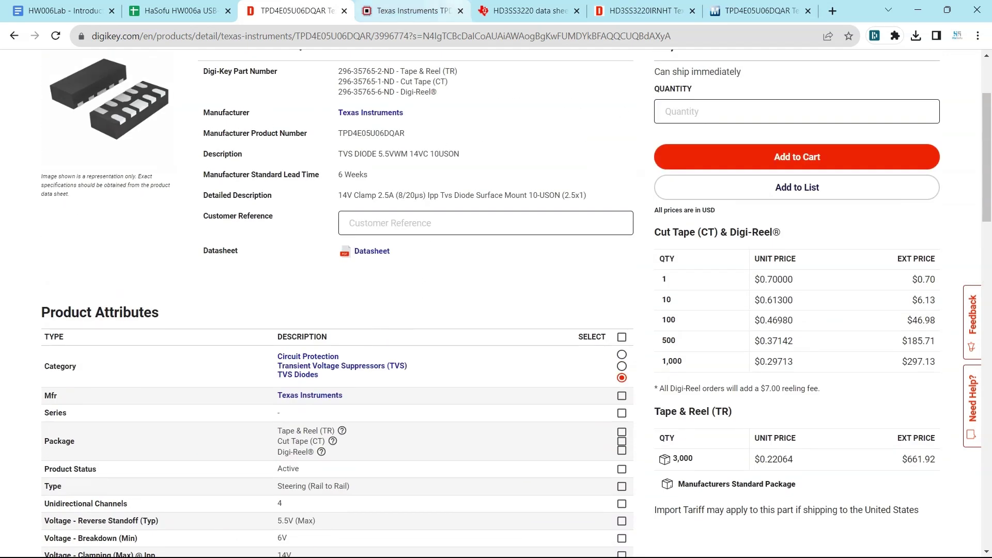
{"action": "scroll", "coordinate": [307, 377], "scroll_direction": "down", "scroll_amount": 5}
{"action": "scroll", "coordinate": [307, 377], "scroll_direction": "up", "scroll_amount": 6}
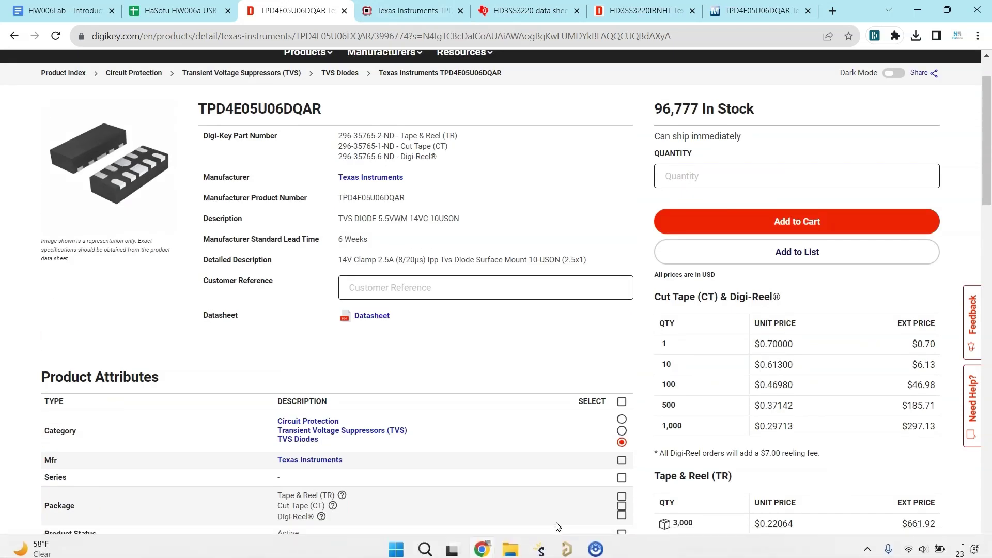
{"action": "scroll", "coordinate": [561, 523], "scroll_direction": "down", "scroll_amount": 5}
{"action": "scroll", "coordinate": [562, 523], "scroll_direction": "down", "scroll_amount": 4}
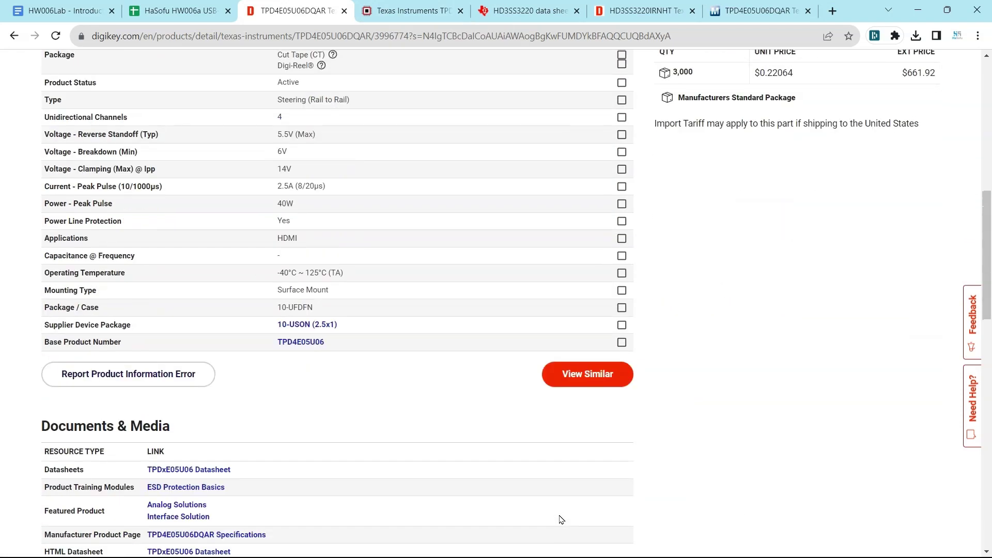
{"action": "scroll", "coordinate": [514, 224], "scroll_direction": "up", "scroll_amount": 9}
- Name the component with the pasted description TVS DIODE 5.5VWM 14VC 10USON and save it
{"action": "key", "text": "alt+Tab"}
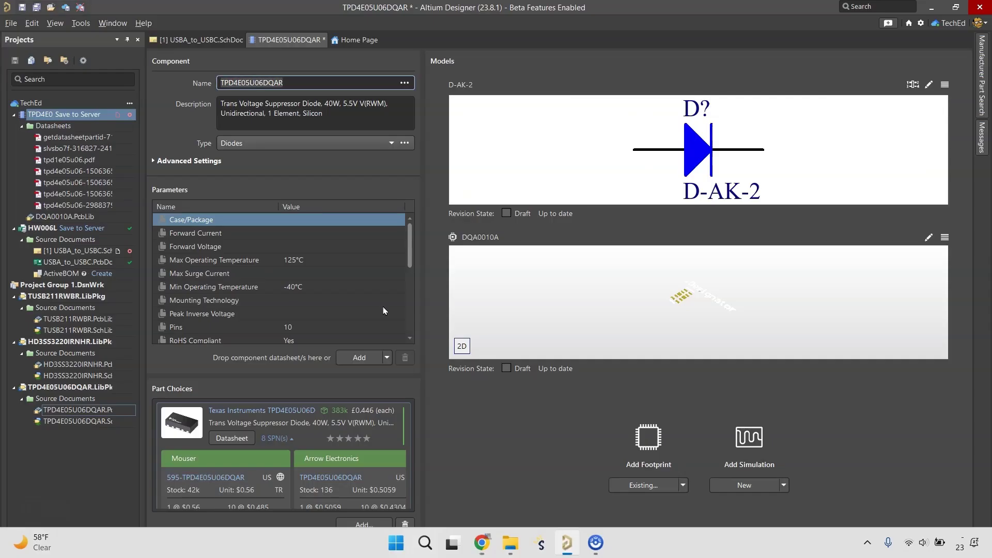
{"action": "key", "text": "ctrl+v"}
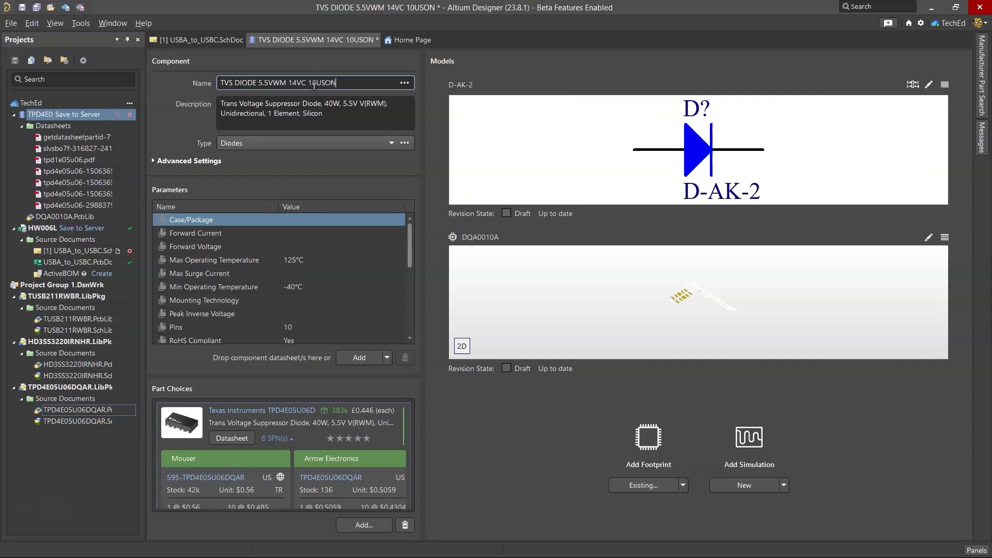
{"action": "key", "text": "Tab"}
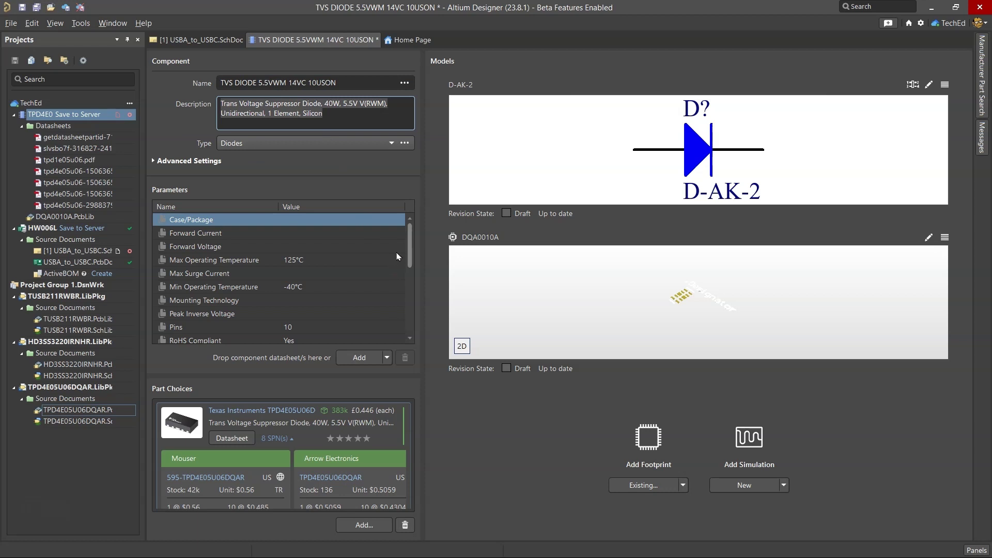
{"action": "left_click_drag", "start_coordinate": [410, 245], "coordinate": [416, 336]}
{"action": "right_click", "coordinate": [343, 47]}
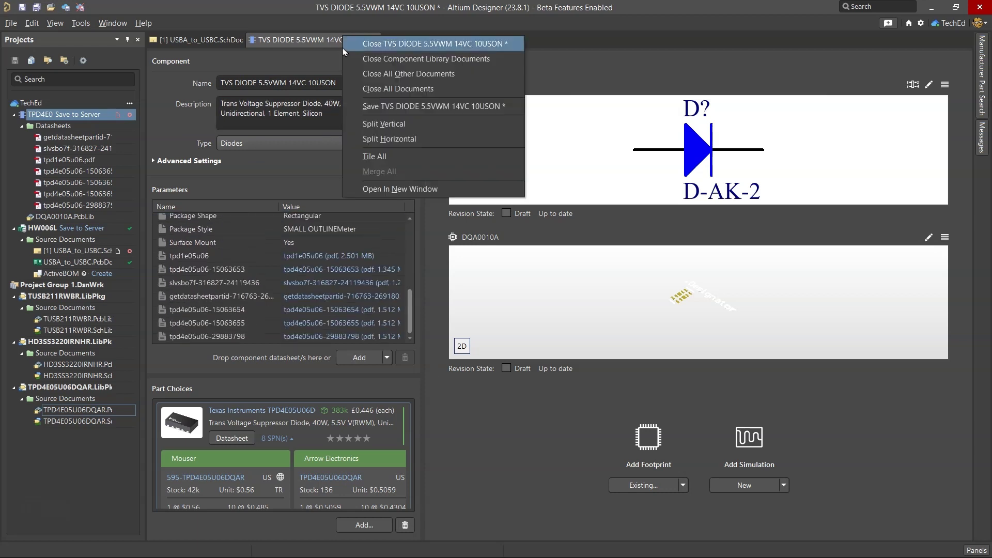
{"action": "left_click", "coordinate": [378, 103]}
- Save the component to the server with the release note 'Initial release'
{"action": "right_click", "coordinate": [346, 47]}
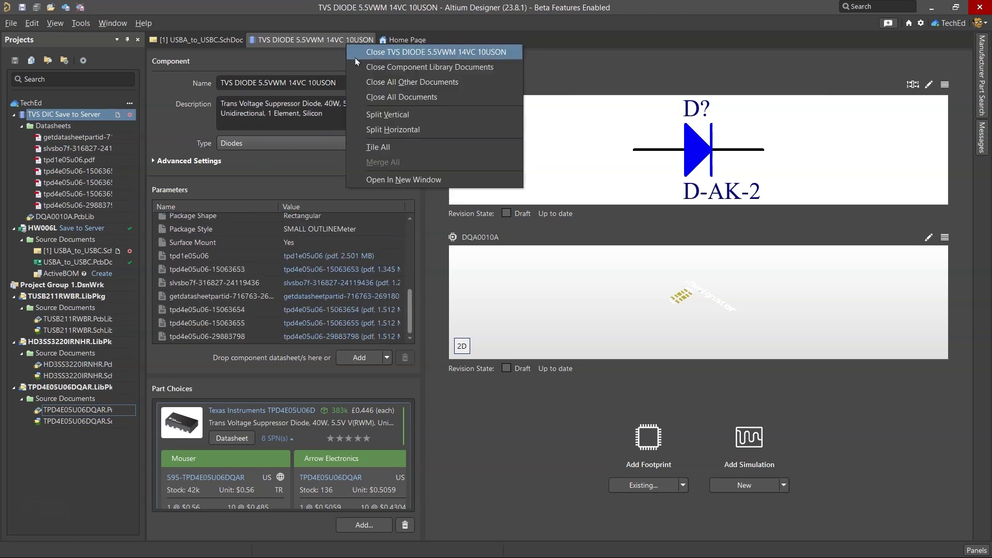
{"action": "left_click", "coordinate": [378, 52]}
{"action": "left_click", "coordinate": [480, 331]}
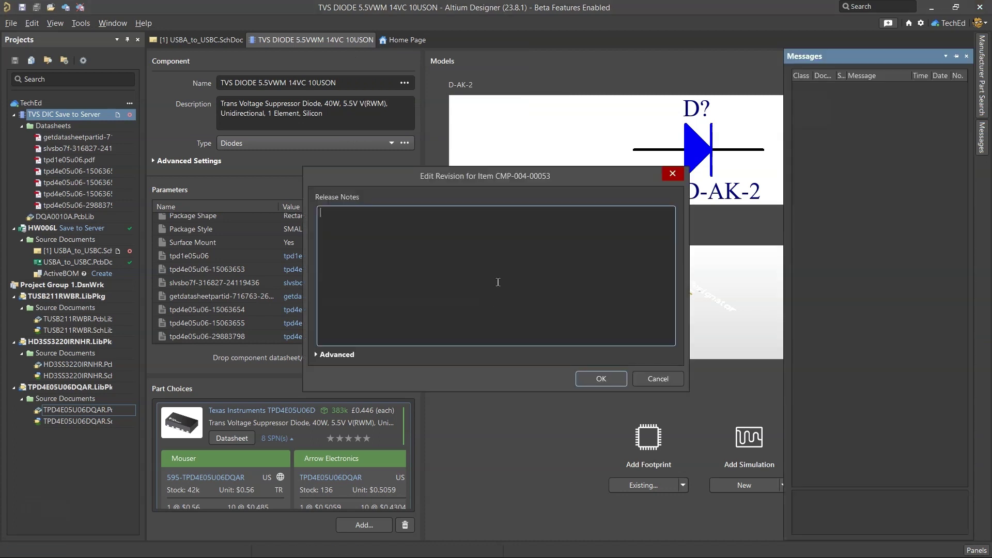
{"action": "type", "text": "Initial release"}
{"action": "key", "text": "ctrl+Return"}
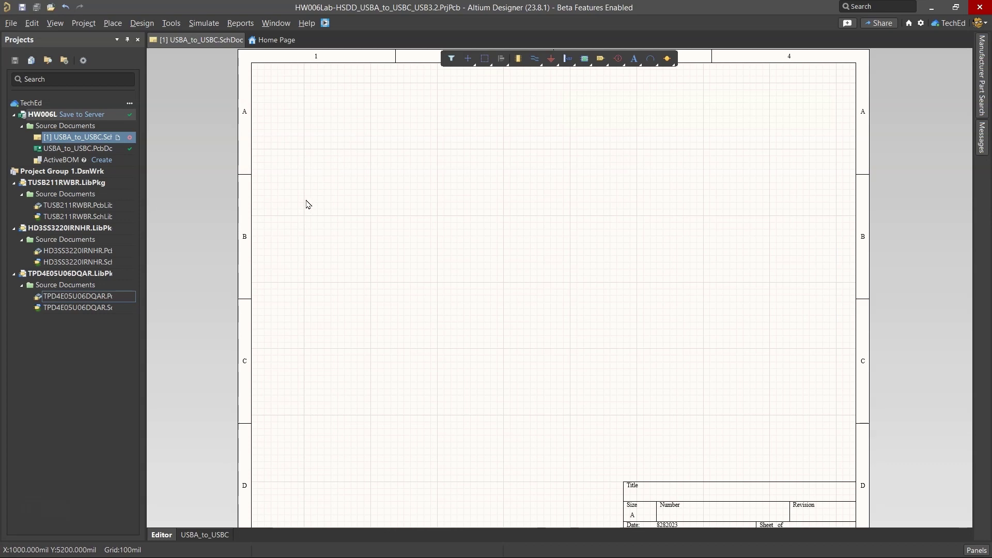
- Tick the In library? box in cell A34 for the U3,U4 TPD4E05U06DQAR BOM row
{"action": "left_click", "coordinate": [482, 541]}
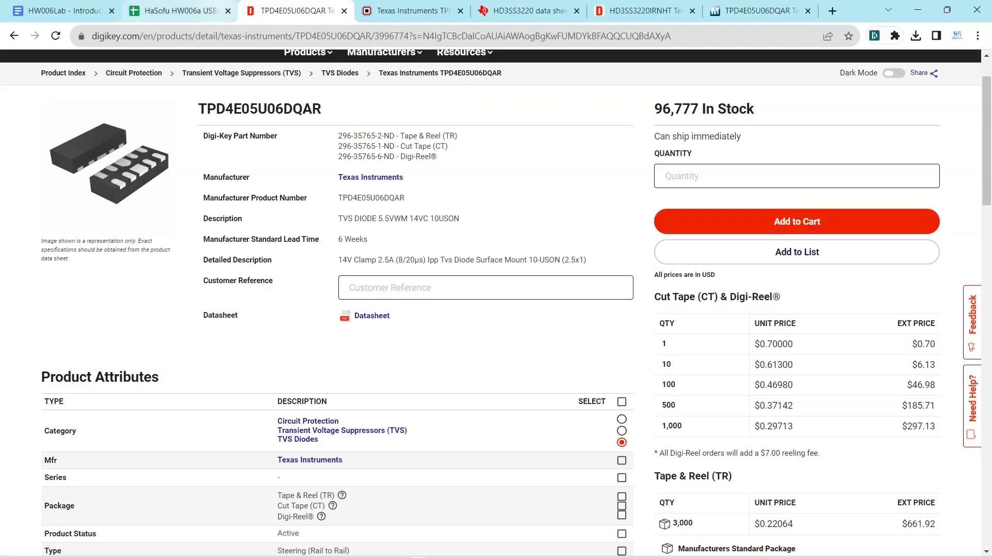
{"action": "left_click", "coordinate": [215, 6]}
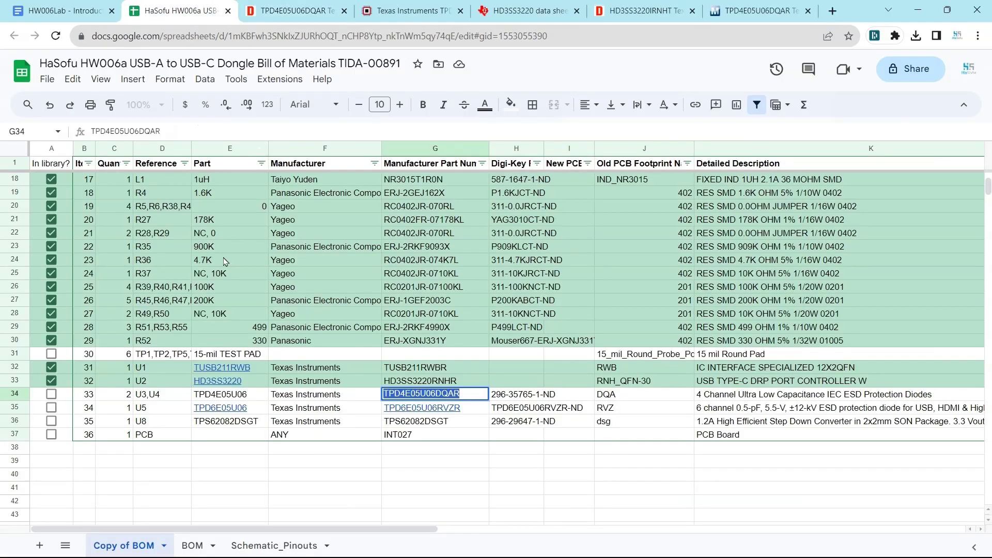
{"action": "left_click", "coordinate": [54, 396]}
{"action": "left_click", "coordinate": [329, 412]}
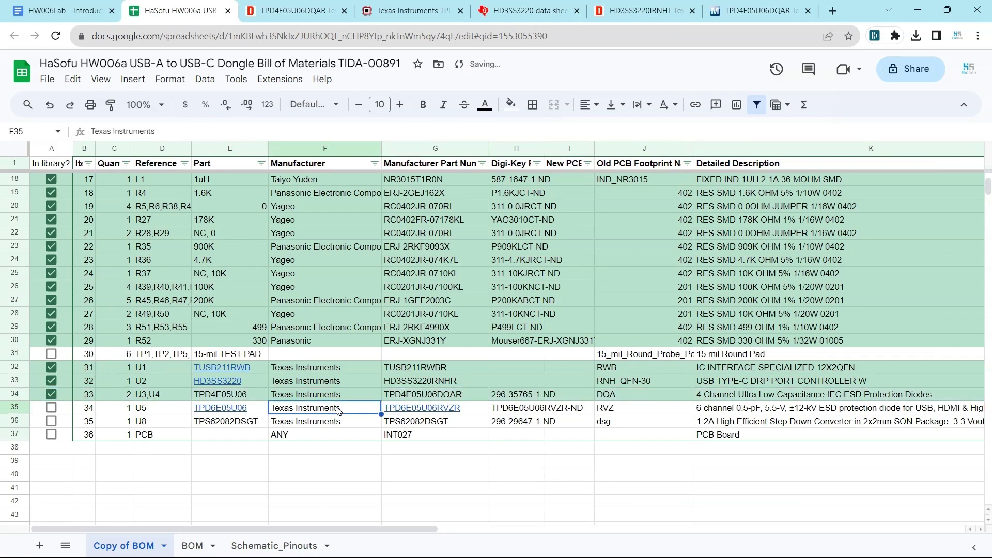